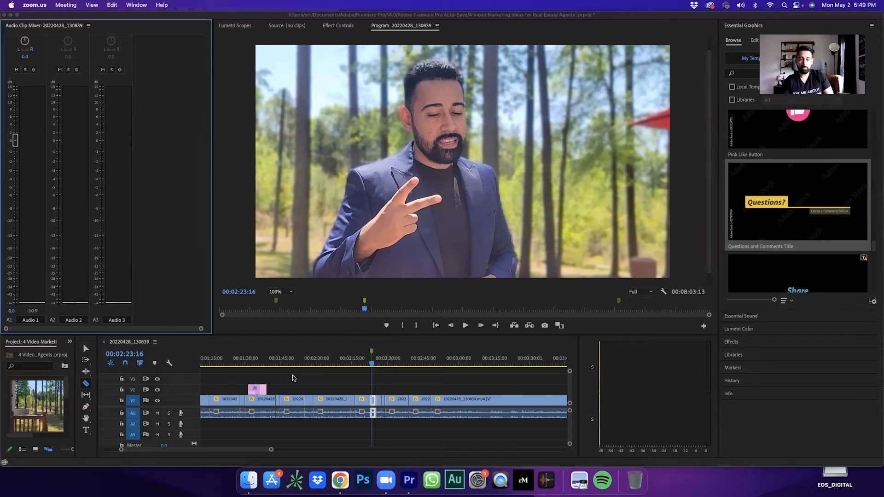
{"action": "scroll", "coordinate": [295, 383], "scroll_direction": "left", "scroll_amount": 5}
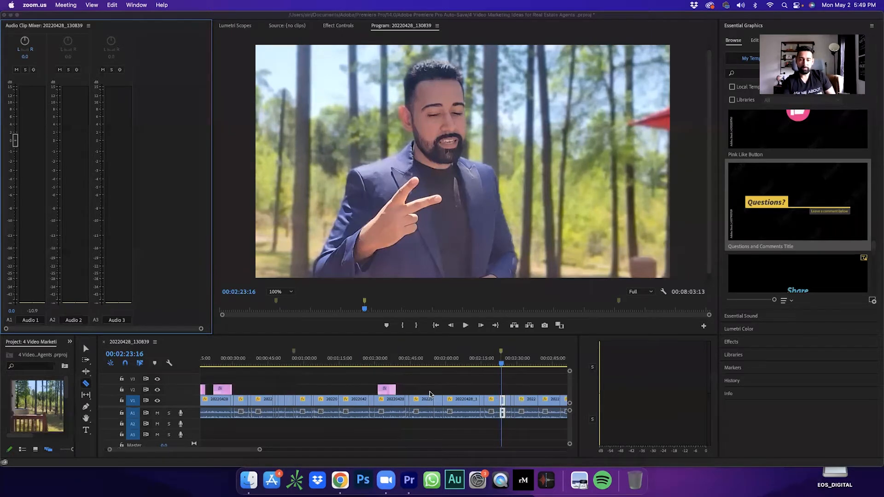
{"action": "scroll", "coordinate": [429, 391], "scroll_direction": "right", "scroll_amount": 3}
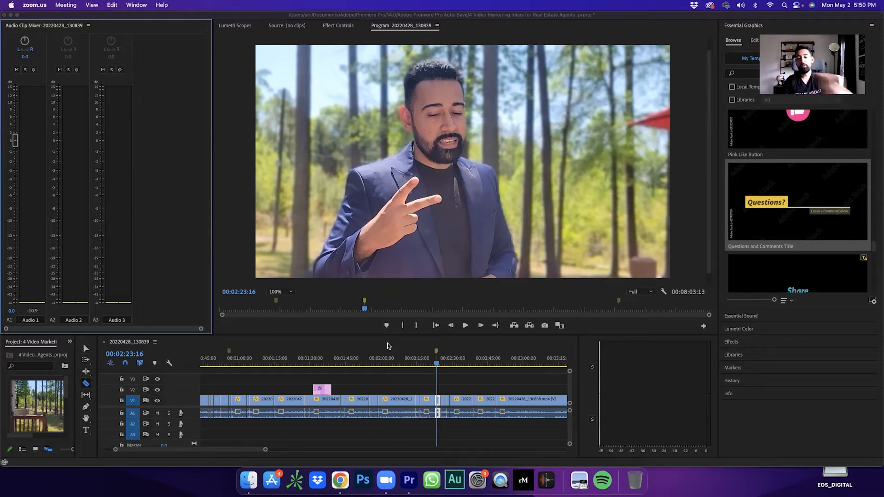
{"action": "scroll", "coordinate": [428, 394], "scroll_direction": "right", "scroll_amount": 10}
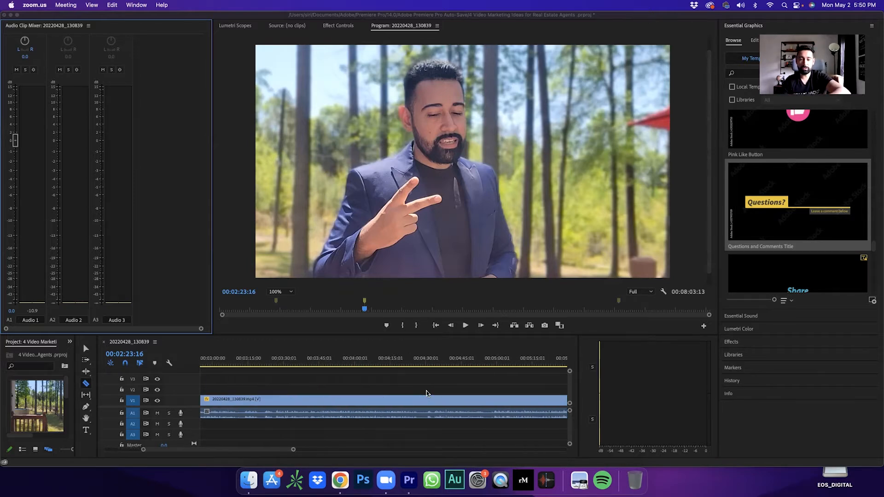
{"action": "scroll", "coordinate": [427, 394], "scroll_direction": "right", "scroll_amount": 5}
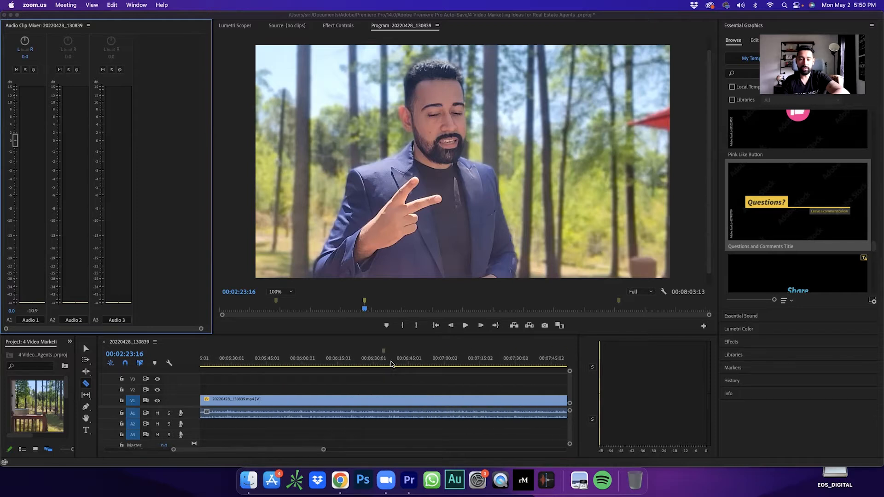
Step: Add a sequence marker near the start of the timeline at 00:00:04:11
{"action": "scroll", "coordinate": [389, 357], "scroll_direction": "left", "scroll_amount": 20}
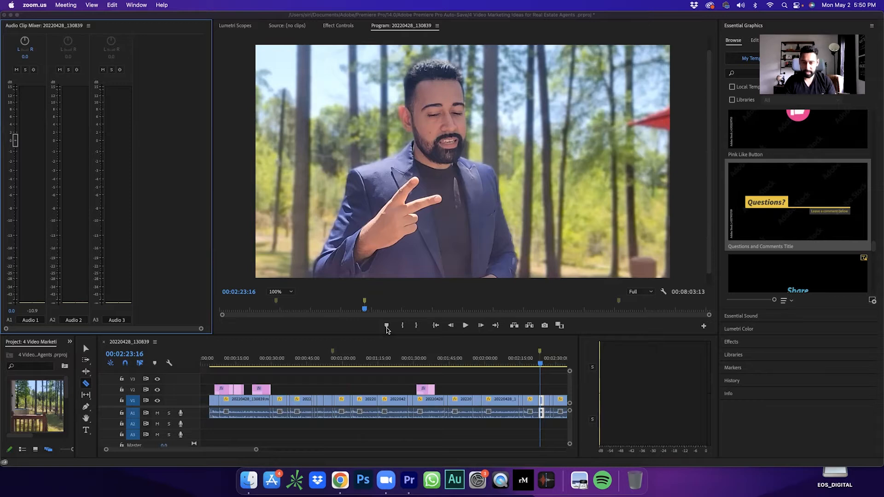
{"action": "left_click", "coordinate": [213, 365]}
{"action": "left_click", "coordinate": [212, 365]}
{"action": "key", "text": "space"}
{"action": "left_click", "coordinate": [211, 365]}
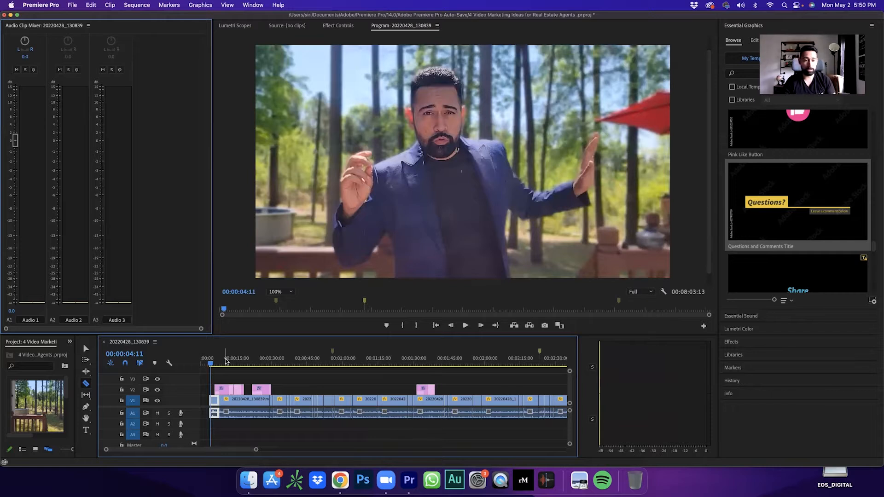
{"action": "left_click", "coordinate": [387, 326]}
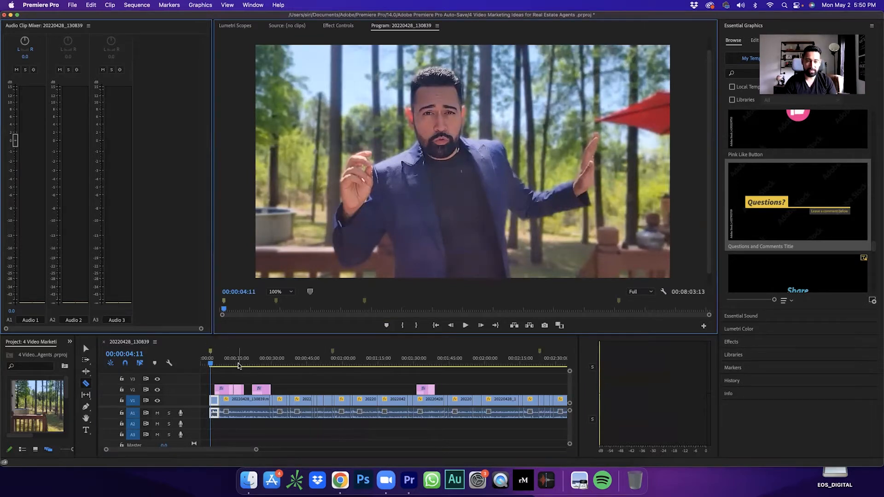
{"action": "scroll", "coordinate": [238, 365], "scroll_direction": "down", "scroll_amount": 3}
{"action": "scroll", "coordinate": [238, 365], "scroll_direction": "up", "scroll_amount": 3}
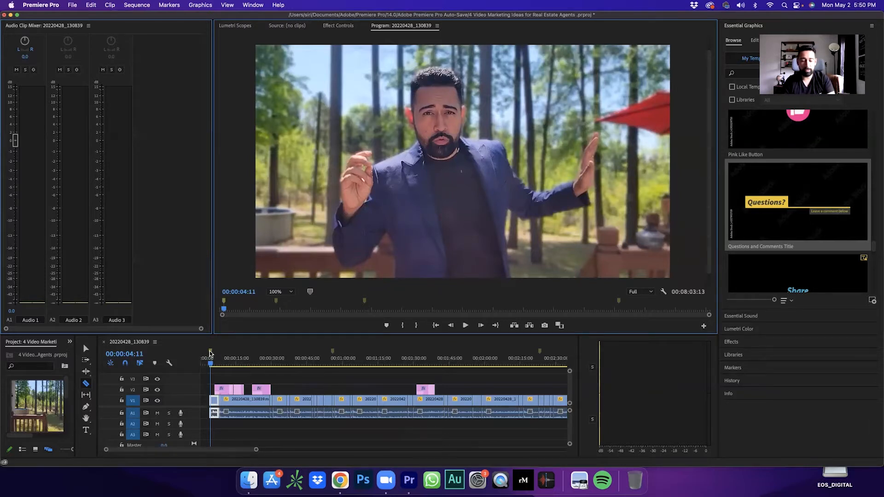
Step: Move the sequence marker near 00:00:55 to the start of the footage, at about 00:00:03:26
{"action": "scroll", "coordinate": [482, 370], "scroll_direction": "right", "scroll_amount": 4}
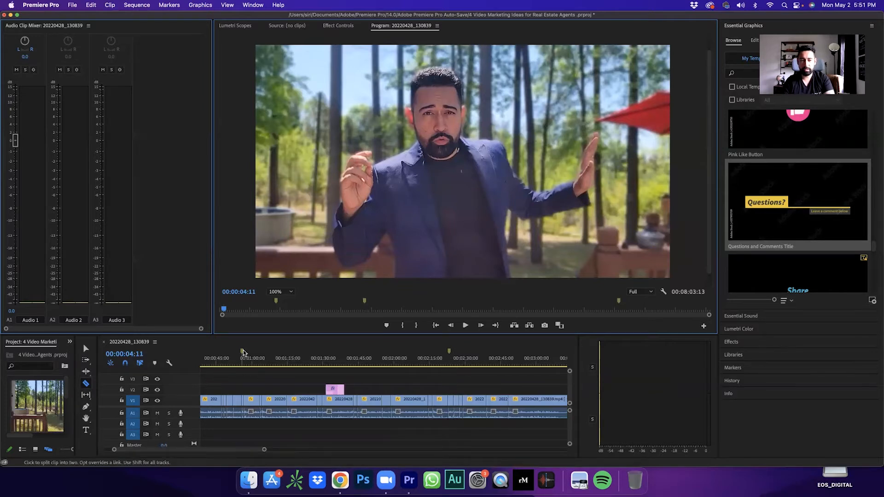
{"action": "scroll", "coordinate": [273, 365], "scroll_direction": "left", "scroll_amount": 4}
{"action": "mouse_move", "coordinate": [334, 354]}
{"action": "left_mouse_down"}
{"action": "mouse_move", "coordinate": [197, 358]}
{"action": "mouse_move", "coordinate": [211, 355]}
{"action": "left_mouse_up"}
Step: Find the marker near 00:02:23 and play the footage just after it, from about 00:02:27 to 00:02:31
{"action": "scroll", "coordinate": [454, 367], "scroll_direction": "right", "scroll_amount": 4}
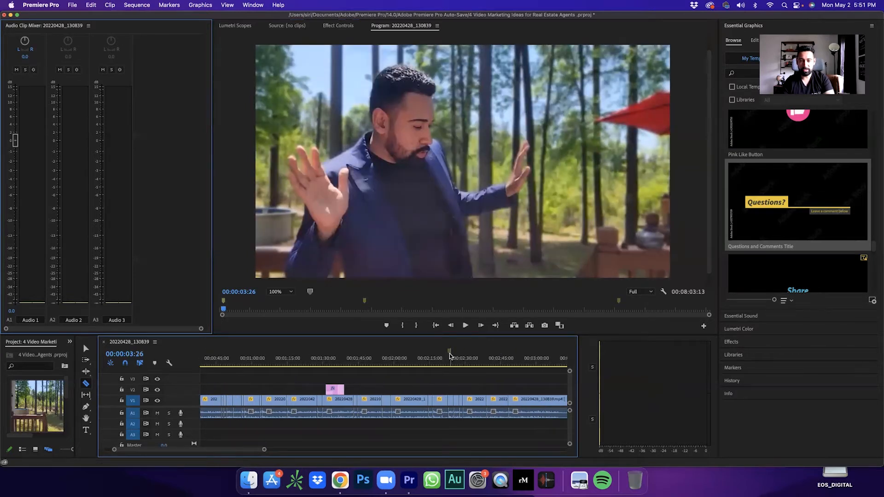
{"action": "scroll", "coordinate": [449, 359], "scroll_direction": "right", "scroll_amount": 10}
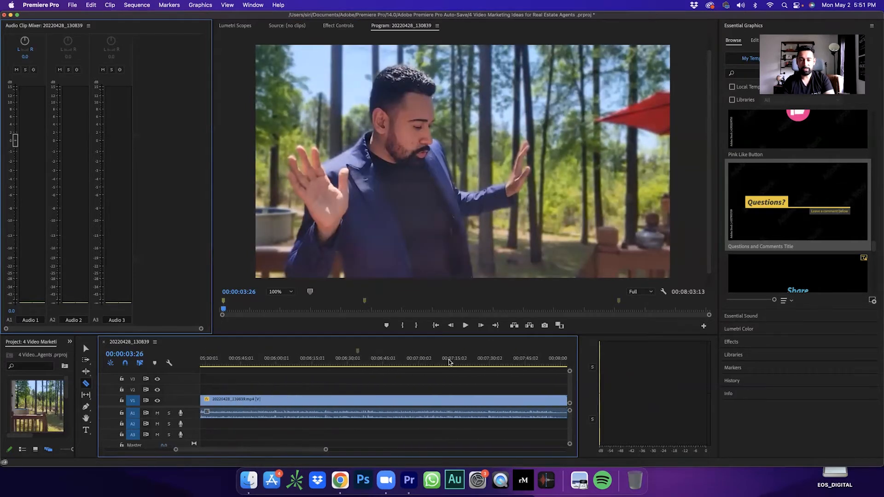
{"action": "scroll", "coordinate": [448, 362], "scroll_direction": "left", "scroll_amount": 7}
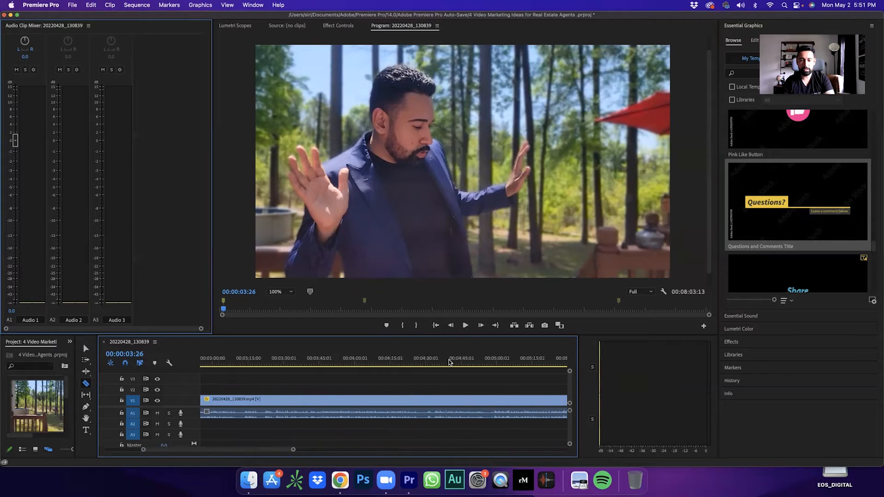
{"action": "scroll", "coordinate": [450, 362], "scroll_direction": "left", "scroll_amount": 3}
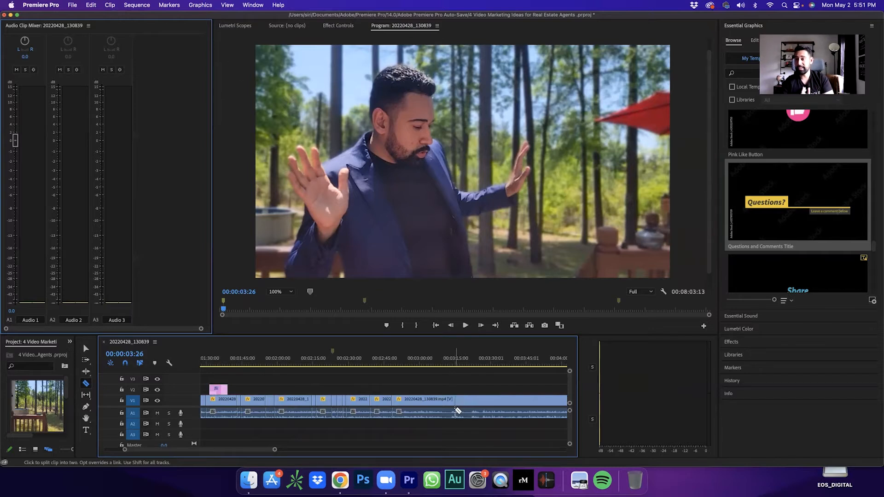
{"action": "left_click", "coordinate": [342, 362]}
{"action": "key", "text": "space"}
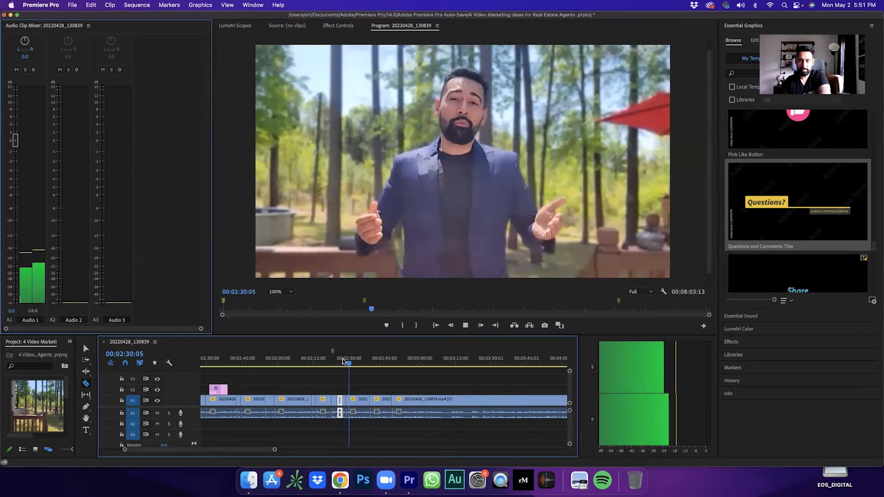
{"action": "key", "text": "space"}
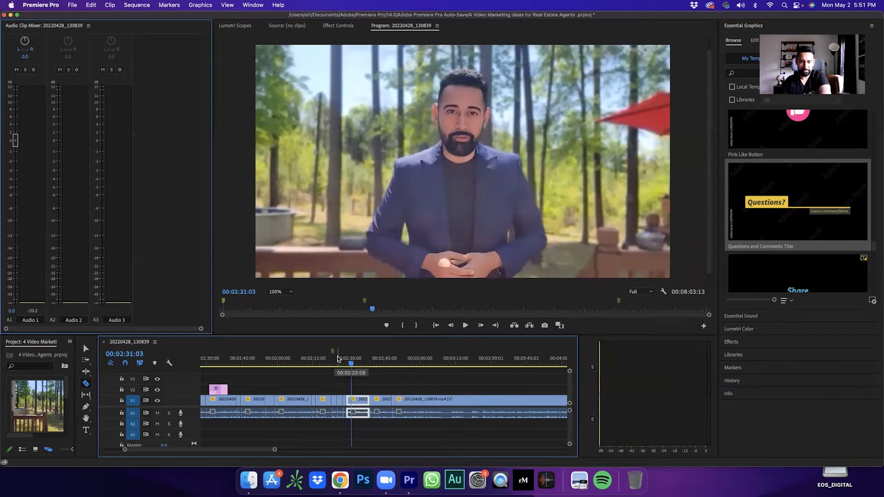
Step: Replay the footage on both sides of the marker near 00:02:23 to review where the section ends
{"action": "left_click", "coordinate": [336, 360]}
{"action": "key", "text": "space"}
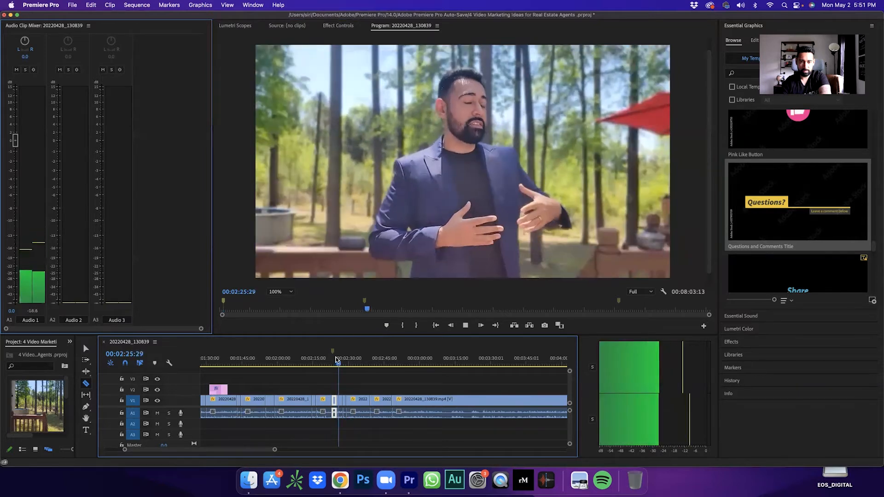
{"action": "key", "text": "space"}
{"action": "left_click", "coordinate": [324, 358]}
{"action": "key", "text": "space"}
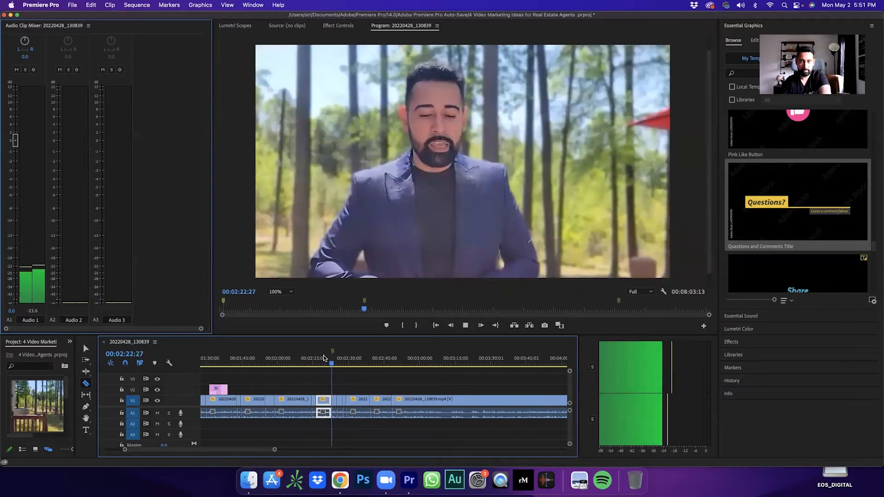
{"action": "key", "text": "space"}
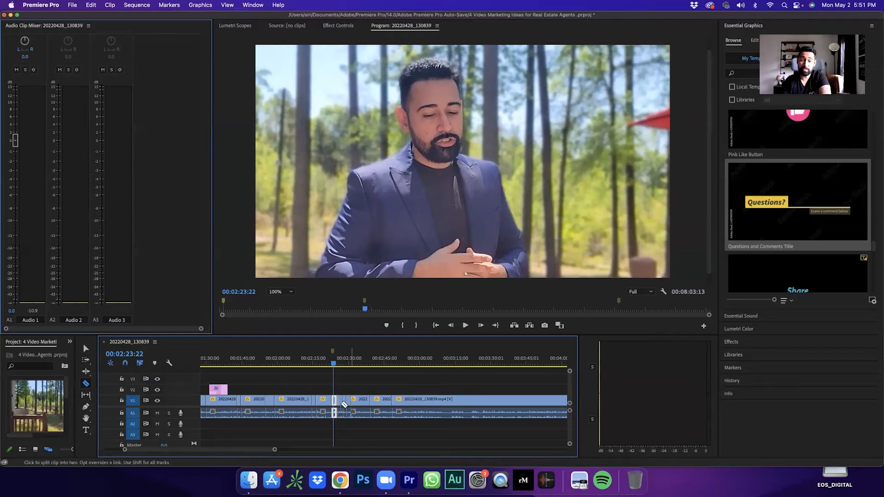
{"action": "key", "text": "space"}
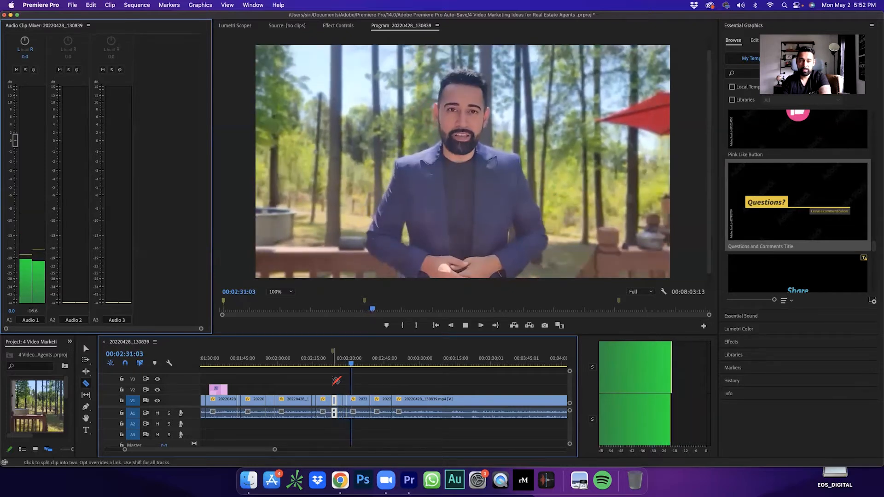
{"action": "key", "text": "space"}
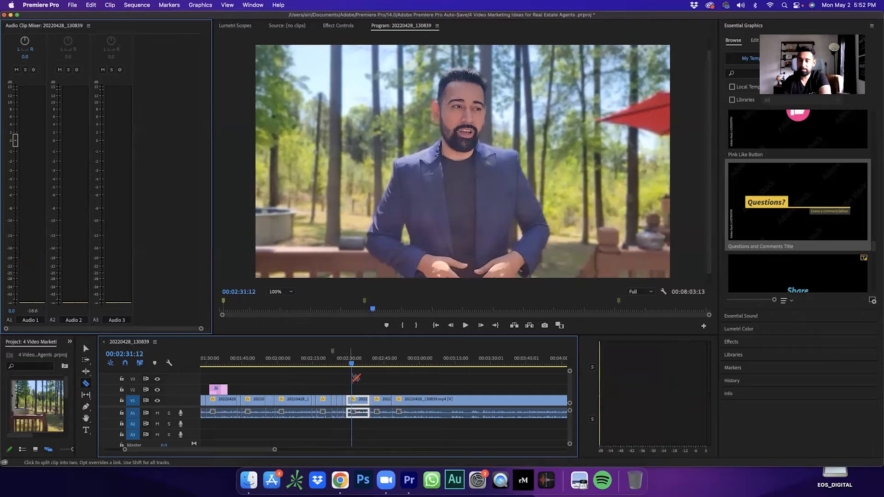
Step: Play parts of the long clip between about 00:03:06 and 00:03:25 to check for unwanted footage
{"action": "left_click", "coordinate": [433, 360]}
{"action": "key", "text": "space"}
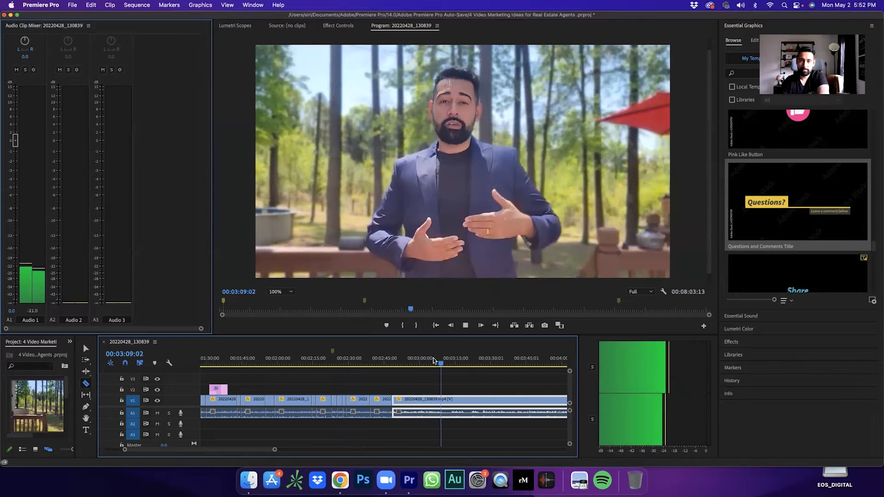
{"action": "left_click", "coordinate": [449, 360]}
{"action": "key", "text": "space"}
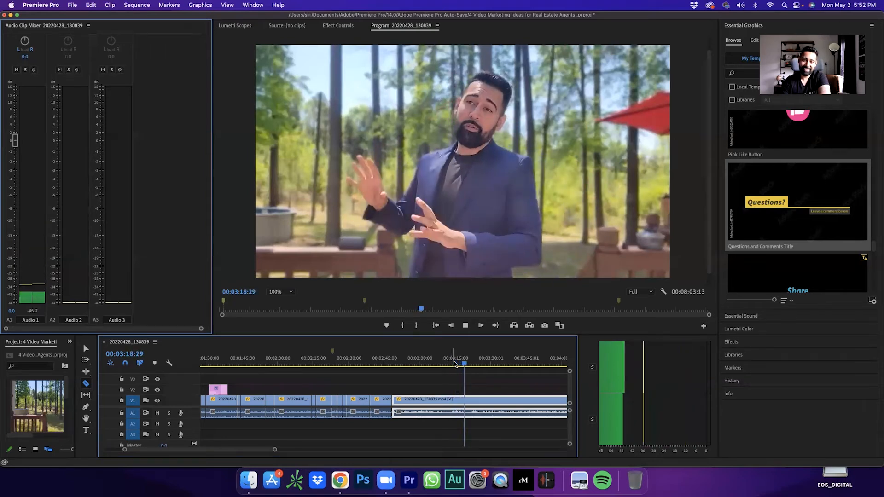
{"action": "key", "text": "space"}
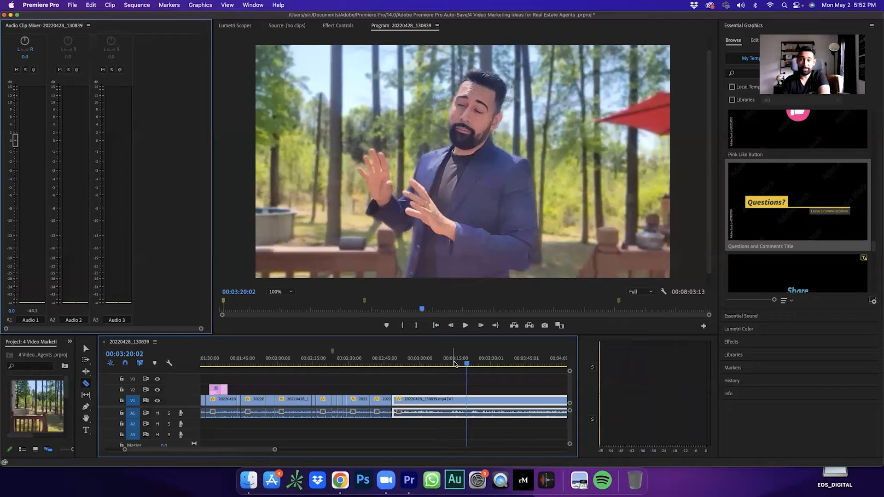
{"action": "left_click", "coordinate": [477, 365]}
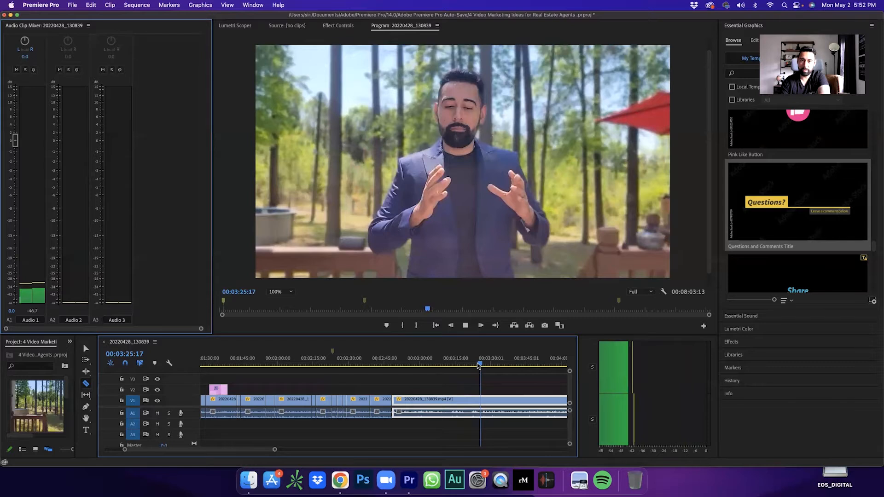
{"action": "key", "text": "space"}
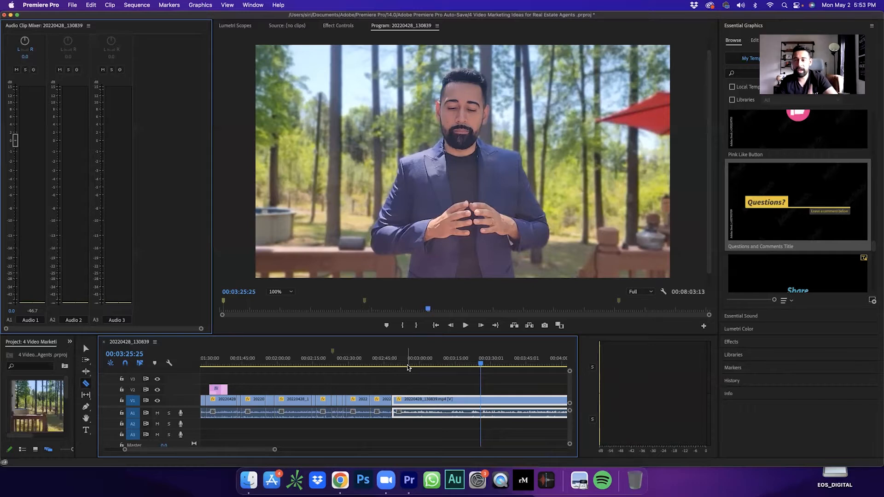
Step: Play the long clip from about 00:04:25 to 00:04:35 to check the content further along
{"action": "scroll", "coordinate": [407, 368], "scroll_direction": "right", "scroll_amount": 5}
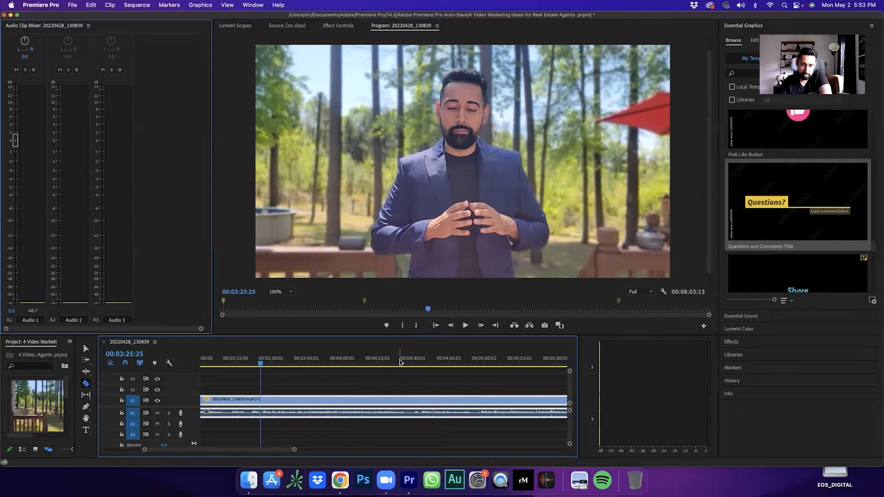
{"action": "left_click", "coordinate": [400, 362]}
{"action": "key", "text": "space"}
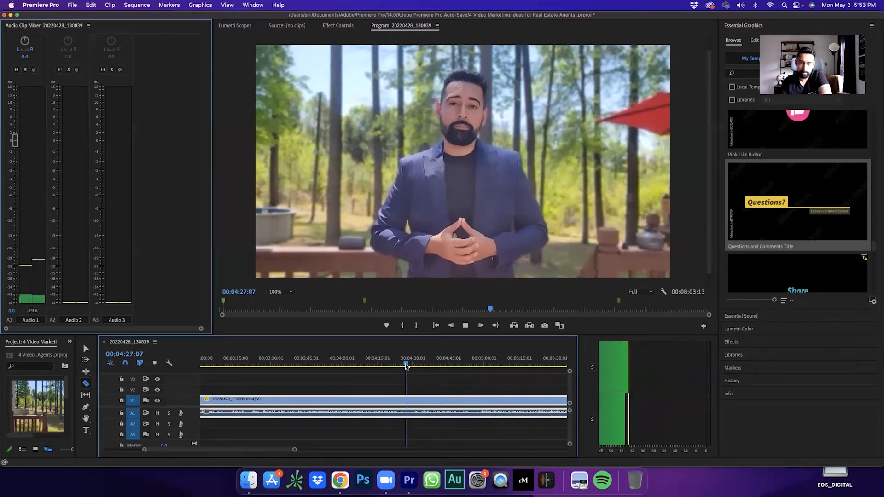
{"action": "left_click", "coordinate": [411, 365]}
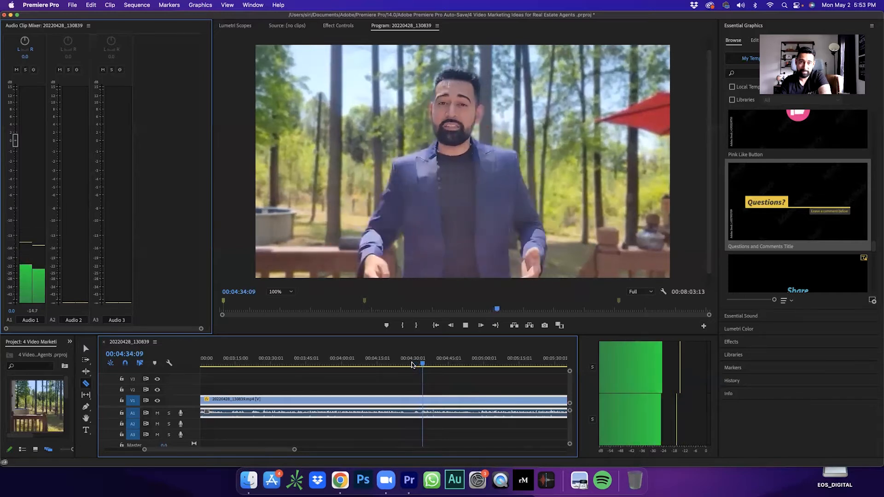
{"action": "key", "text": "space"}
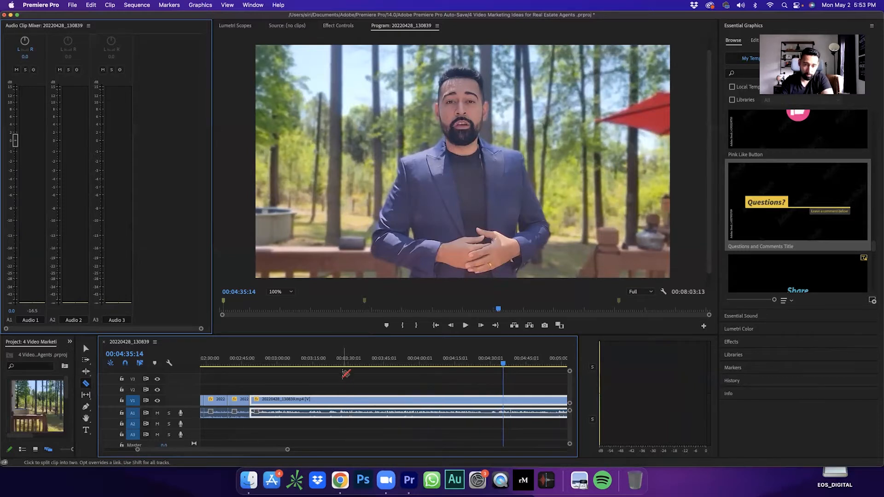
Step: Split the long clip with its audio at 00:03:26:09 and add a sequence marker at that cut
{"action": "left_click", "coordinate": [340, 365]}
{"action": "left_click_drag", "start_coordinate": [340, 365], "coordinate": [339, 365]}
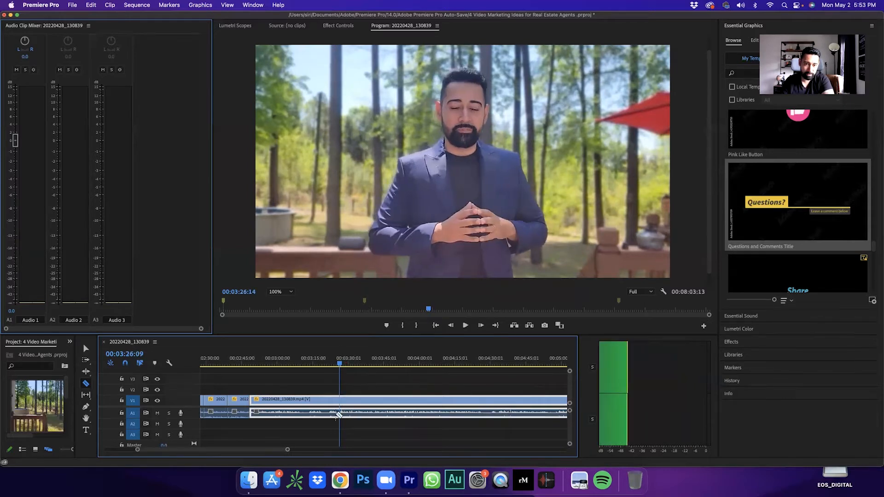
{"action": "left_click", "coordinate": [340, 405]}
{"action": "scroll", "coordinate": [339, 405], "scroll_direction": "left", "scroll_amount": 5}
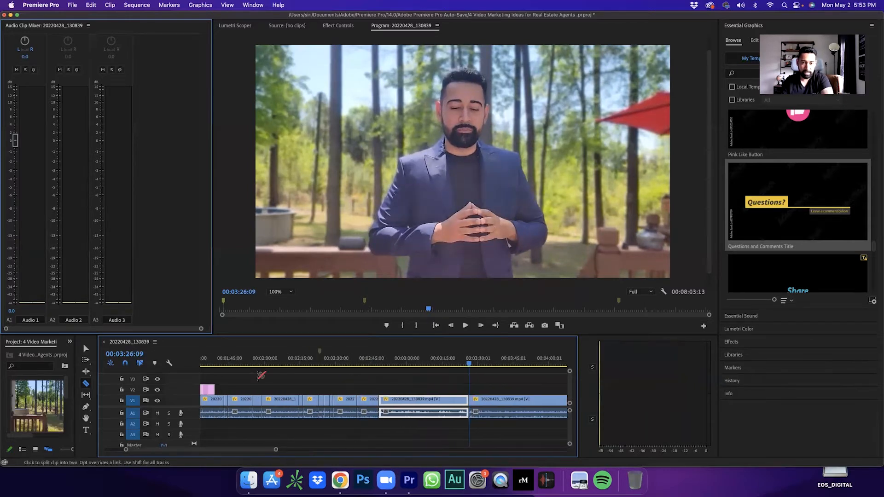
{"action": "left_click", "coordinate": [387, 326]}
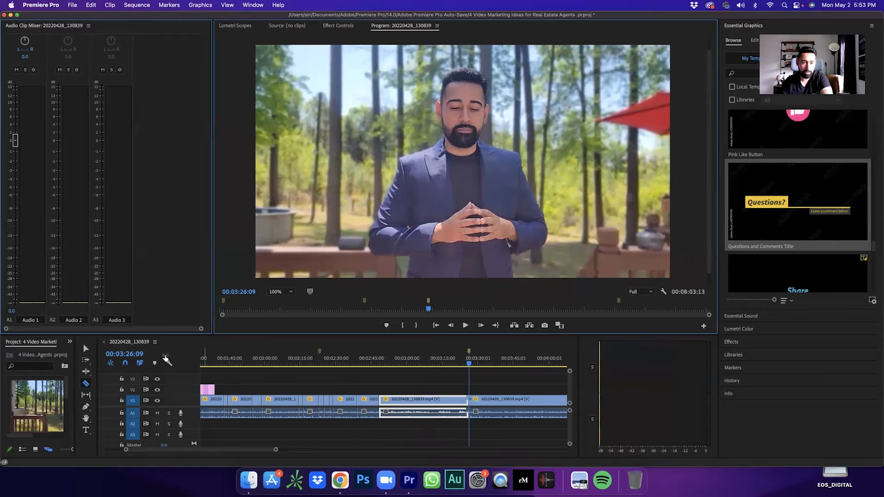
Step: Delete all video and audio clips between the marker near 00:02:23 and the cut at 00:03:26:09
{"action": "left_click", "coordinate": [86, 349]}
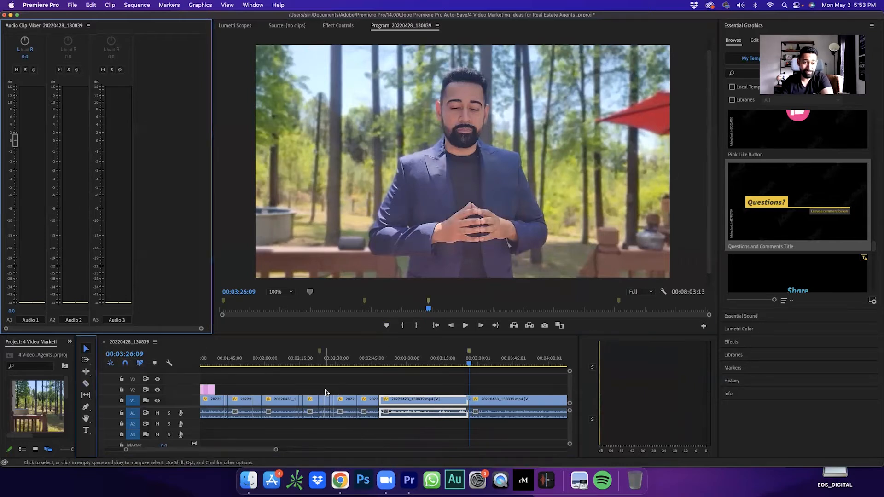
{"action": "left_click_drag", "start_coordinate": [324, 385], "coordinate": [417, 427]}
{"action": "key", "text": "Delete"}
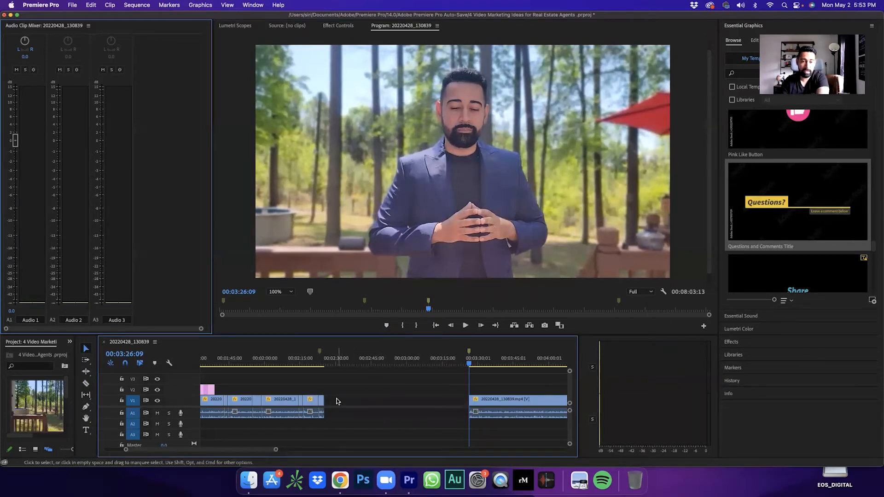
{"action": "key", "text": "Delete"}
Step: Close the gap left by the deleted section after the 00:02:23 marker and play across the new join
{"action": "left_click", "coordinate": [85, 395]}
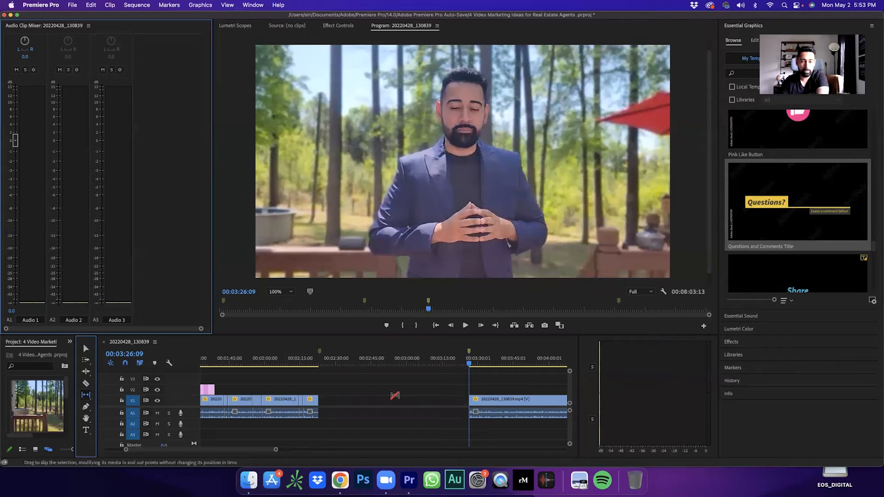
{"action": "left_click", "coordinate": [353, 400]}
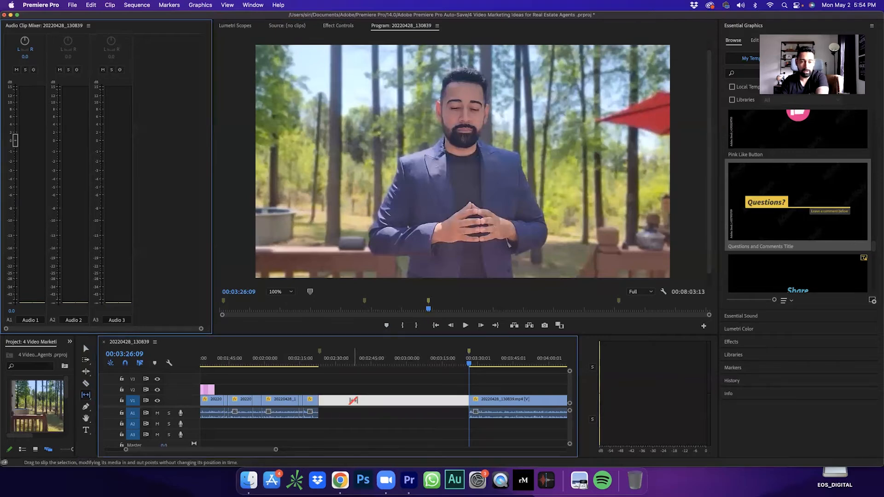
{"action": "key", "text": "Delete"}
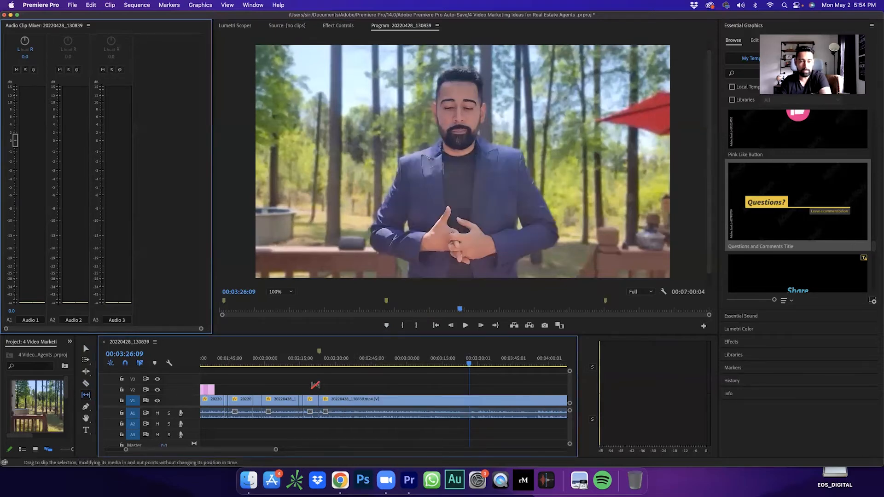
{"action": "left_click", "coordinate": [314, 362]}
{"action": "key", "text": "space"}
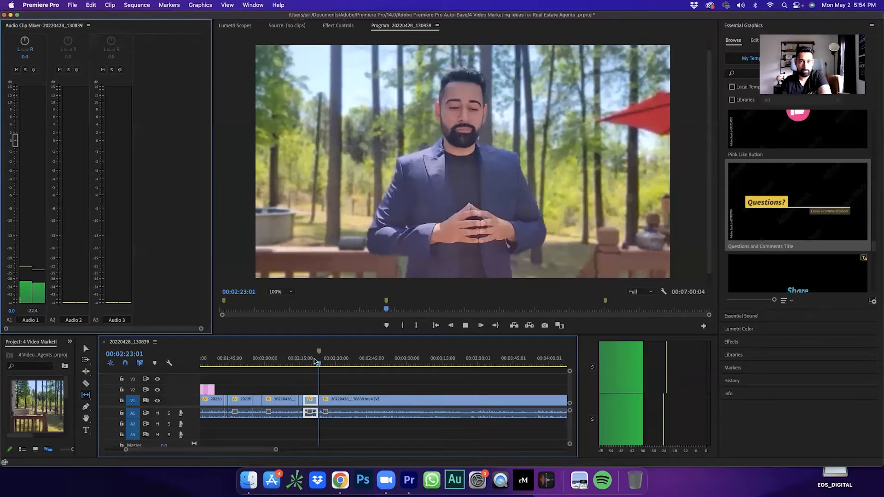
{"action": "key", "text": "space"}
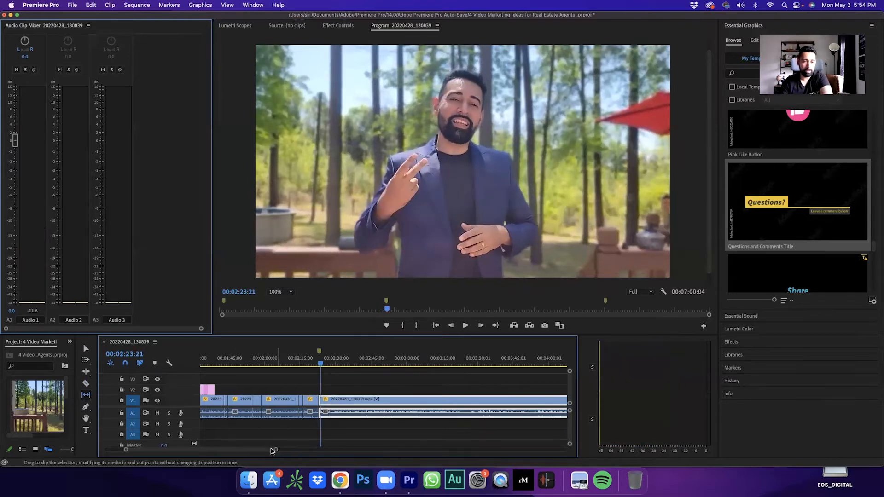
Step: Trim the start of the clip after the 00:02:23 join to 00:02:23:14 and close the resulting gap
{"action": "left_click_drag", "start_coordinate": [277, 452], "coordinate": [220, 466]}
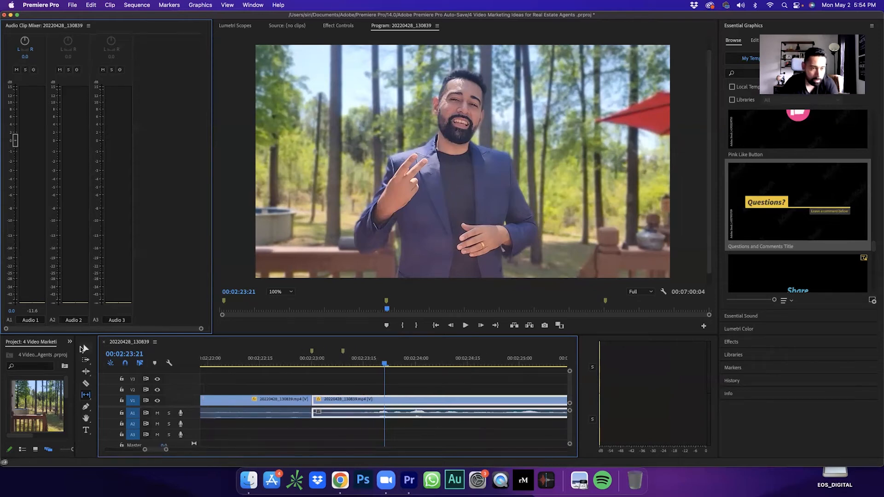
{"action": "mouse_move", "coordinate": [166, 450]}
{"action": "left_mouse_down"}
{"action": "mouse_move", "coordinate": [244, 450]}
{"action": "mouse_move", "coordinate": [162, 450]}
{"action": "left_mouse_up"}
{"action": "left_click", "coordinate": [85, 349]}
{"action": "left_click_drag", "start_coordinate": [369, 360], "coordinate": [347, 366]}
{"action": "left_click_drag", "start_coordinate": [273, 399], "coordinate": [341, 402]}
{"action": "left_click", "coordinate": [86, 395]}
{"action": "left_click", "coordinate": [292, 405]}
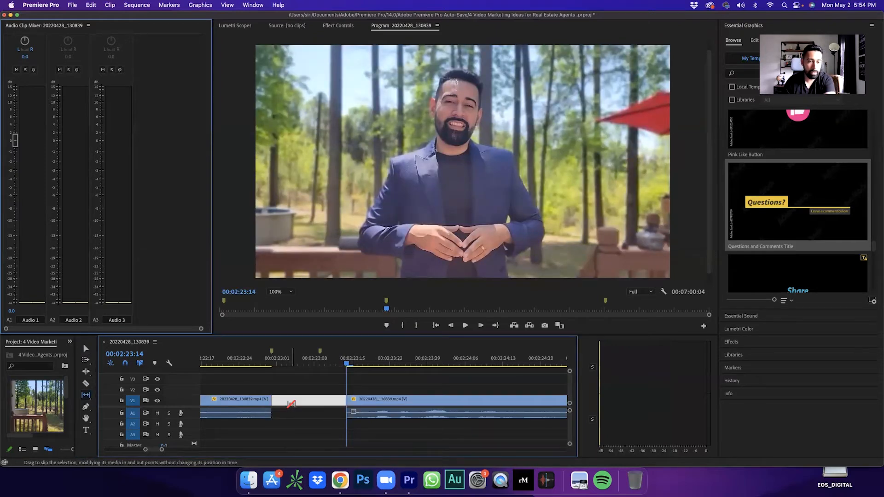
{"action": "key", "text": "Delete"}
Step: Play the sequence across the tightened join near 00:02:23 to check the transition
{"action": "left_click_drag", "start_coordinate": [162, 451], "coordinate": [249, 450]}
{"action": "left_click", "coordinate": [373, 361]}
{"action": "key", "text": "space"}
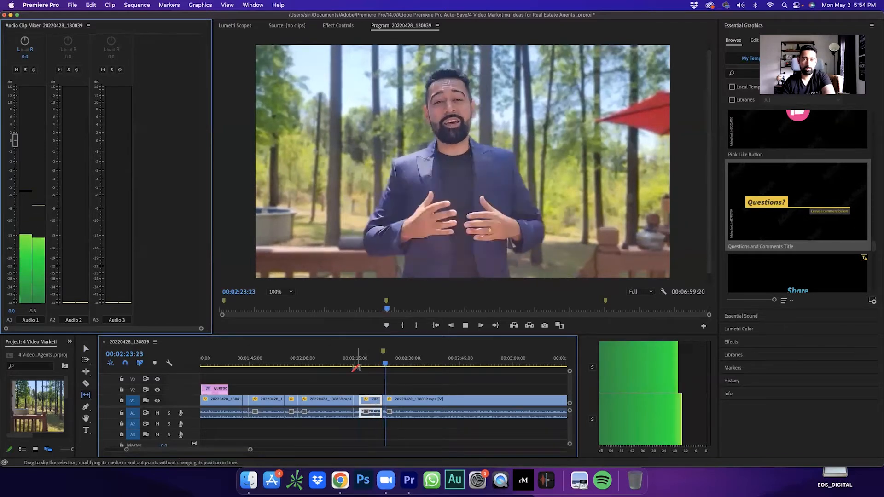
{"action": "key", "text": "space"}
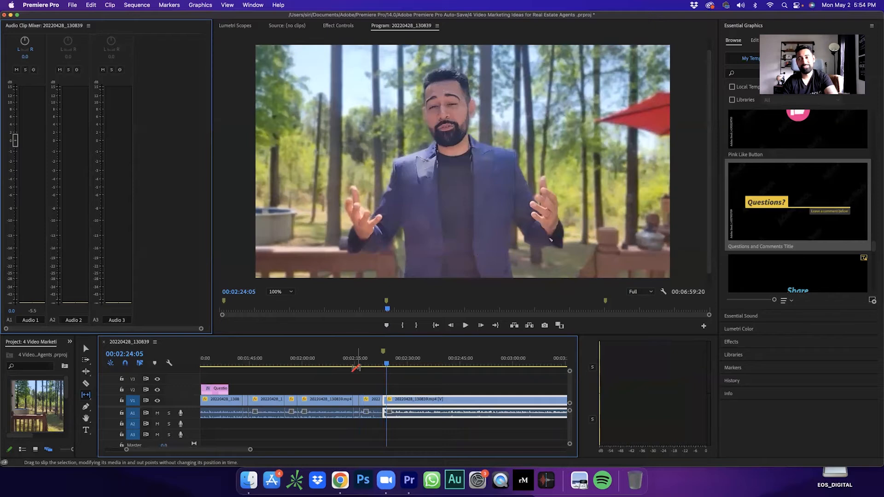
Step: Play on from just before the 00:02:23 join and split the long clip at 00:02:26:16
{"action": "left_click", "coordinate": [378, 363]}
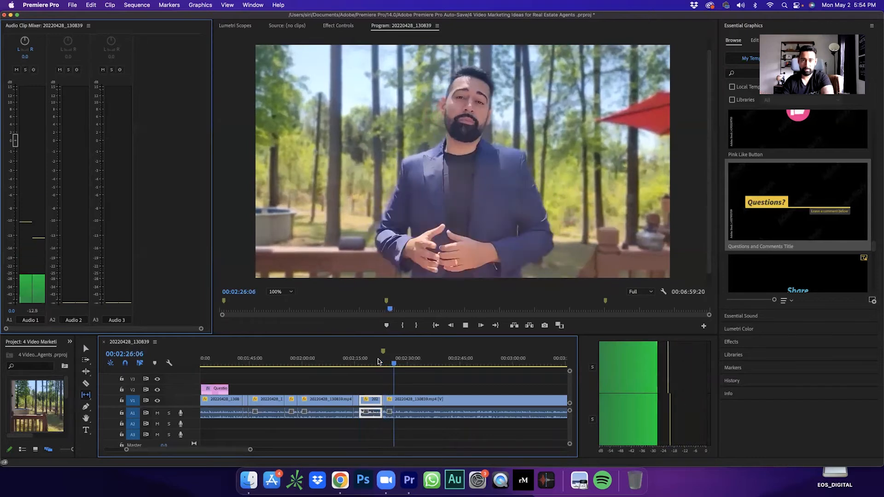
{"action": "key", "text": "space"}
{"action": "left_click", "coordinate": [86, 386]}
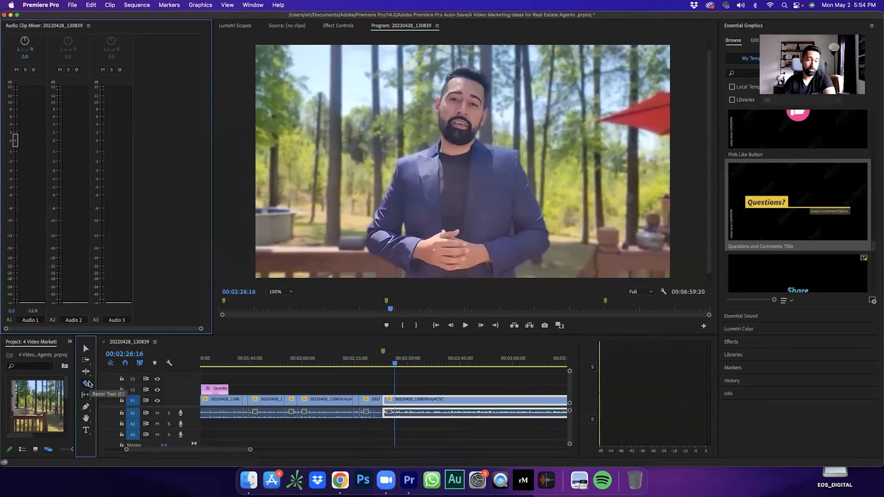
{"action": "left_click", "coordinate": [396, 399]}
{"action": "key", "text": "v"}
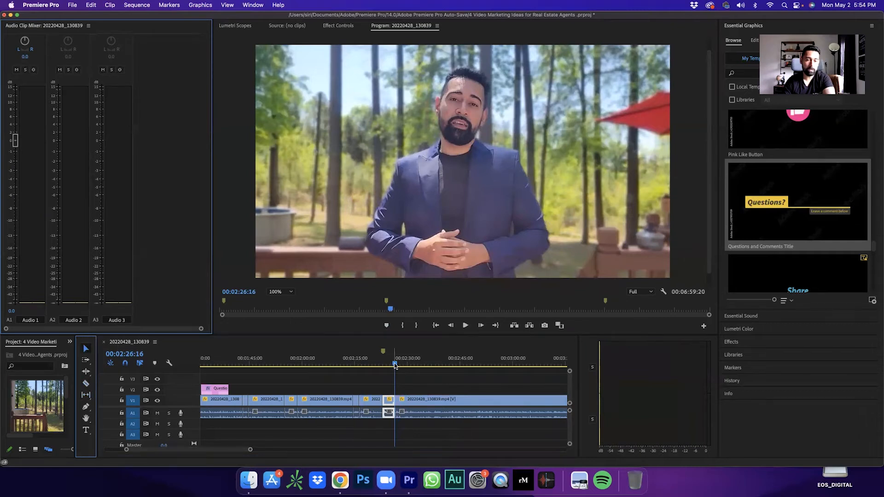
Step: Scale up the short clip before the 00:02:26:16 cut, shift its picture slightly downward, and play it into the following clip
{"action": "left_click_drag", "start_coordinate": [395, 365], "coordinate": [389, 364]}
{"action": "left_click", "coordinate": [437, 156]}
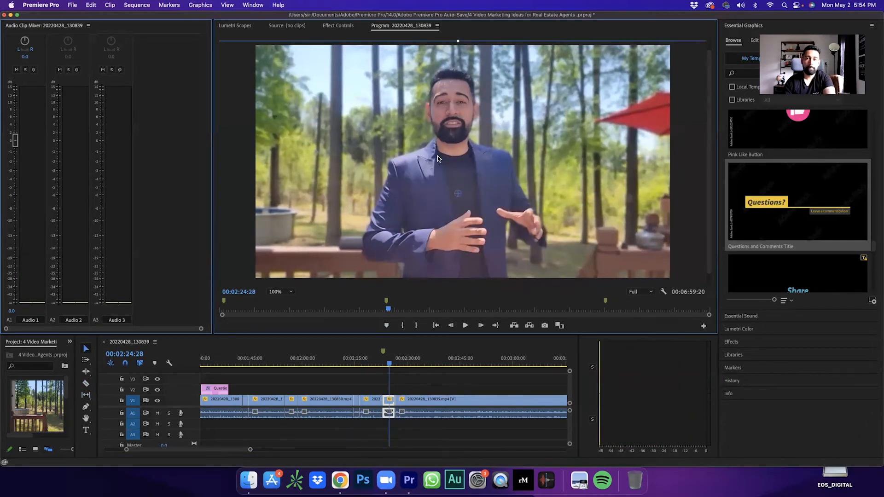
{"action": "left_click_drag", "start_coordinate": [459, 28], "coordinate": [460, 3]}
{"action": "left_click_drag", "start_coordinate": [488, 101], "coordinate": [490, 120]}
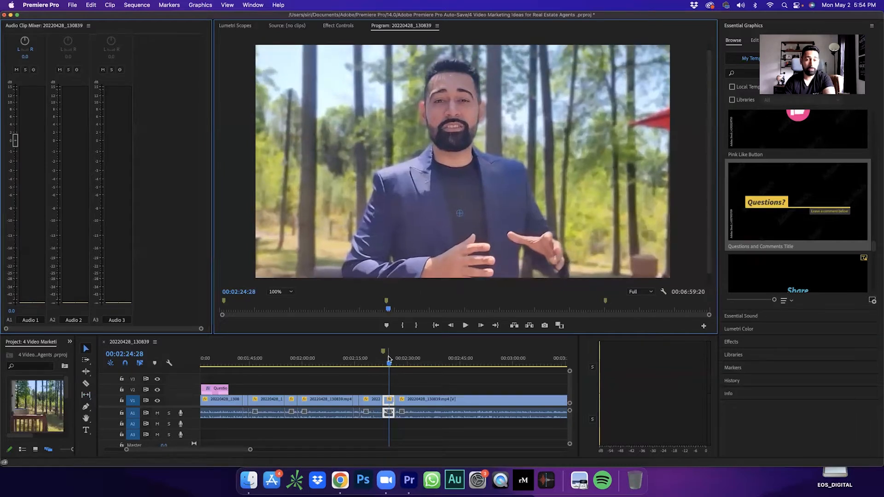
{"action": "key", "text": "space"}
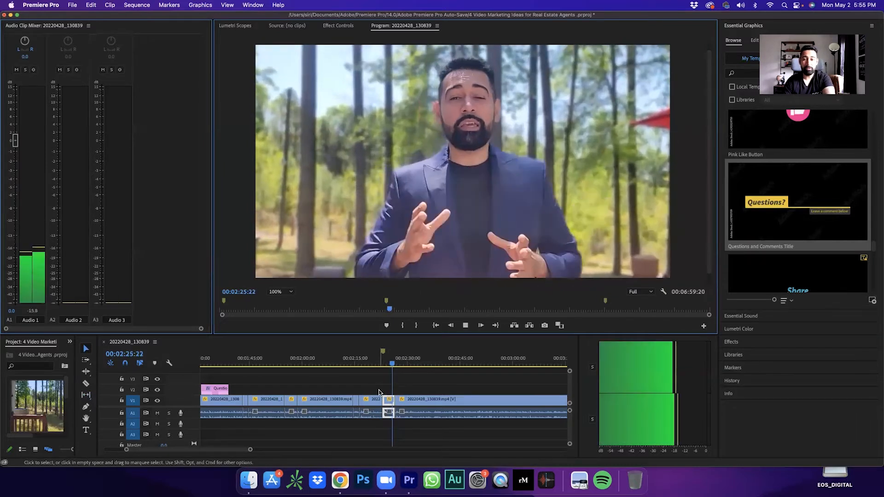
{"action": "key", "text": "space"}
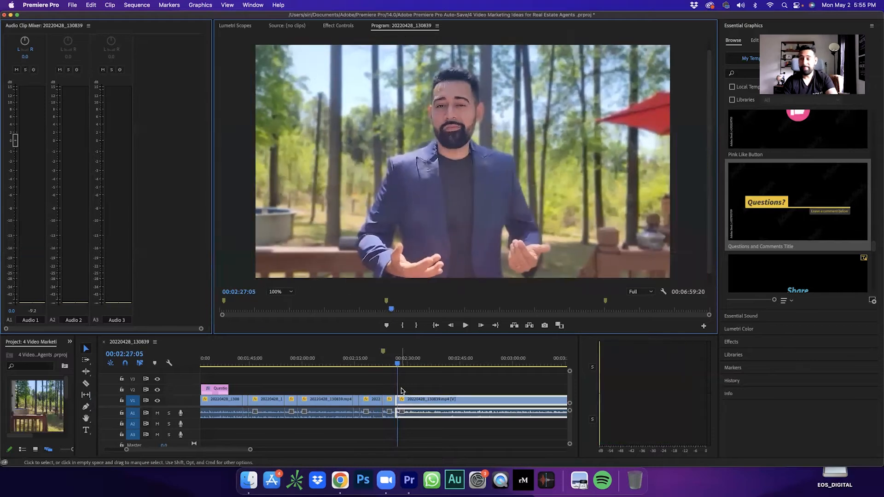
Step: Play the long clip from about 00:03:27 to find the next good take and split the clip at 00:03:29:28
{"action": "scroll", "coordinate": [401, 390], "scroll_direction": "right", "scroll_amount": 2}
{"action": "scroll", "coordinate": [402, 391], "scroll_direction": "right", "scroll_amount": 10}
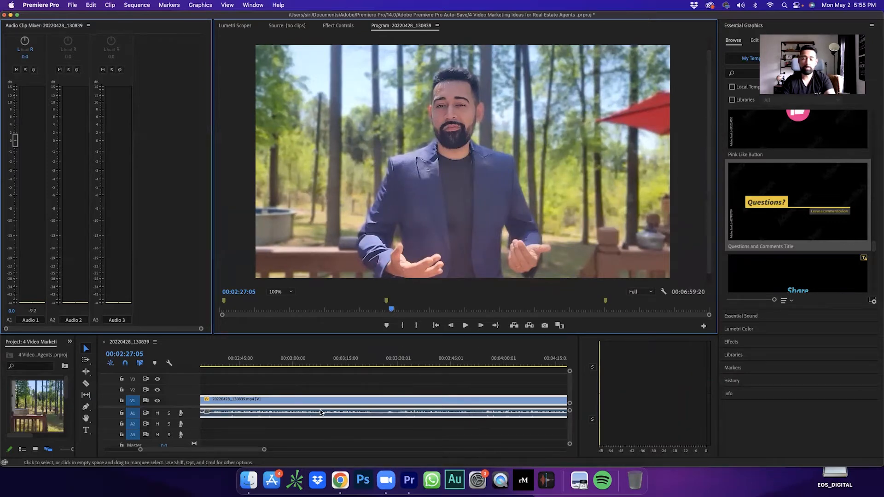
{"action": "left_click", "coordinate": [386, 365]}
{"action": "key", "text": "space"}
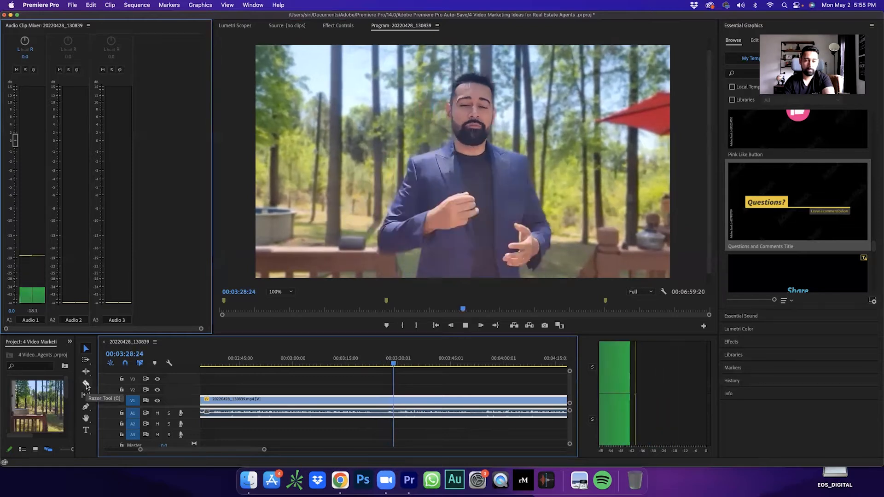
{"action": "key", "text": "space"}
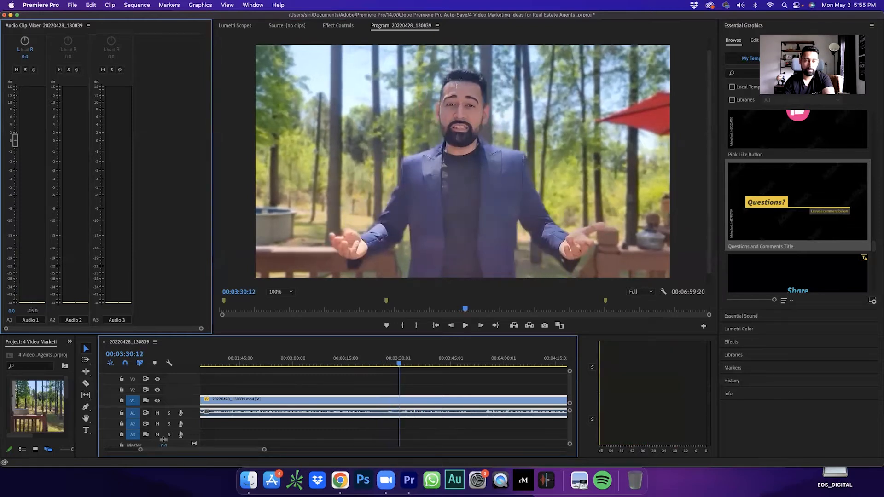
{"action": "left_click_drag", "start_coordinate": [263, 449], "coordinate": [229, 449]}
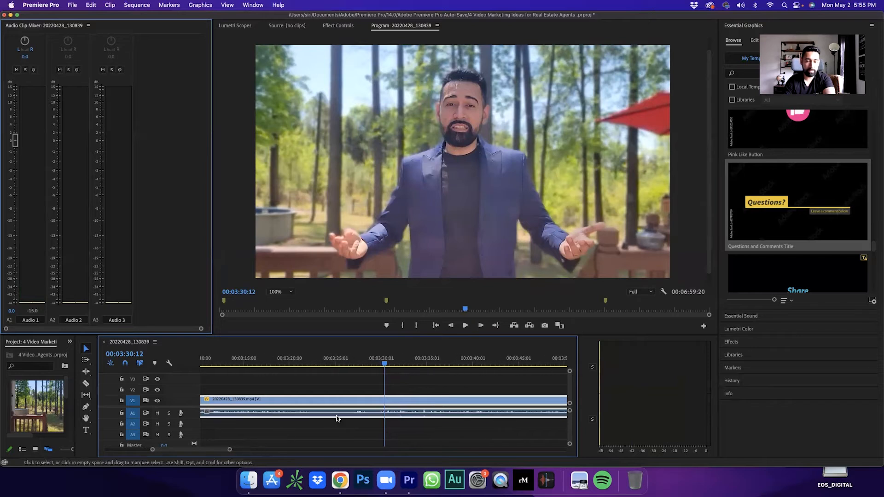
{"action": "left_click_drag", "start_coordinate": [384, 361], "coordinate": [380, 362]}
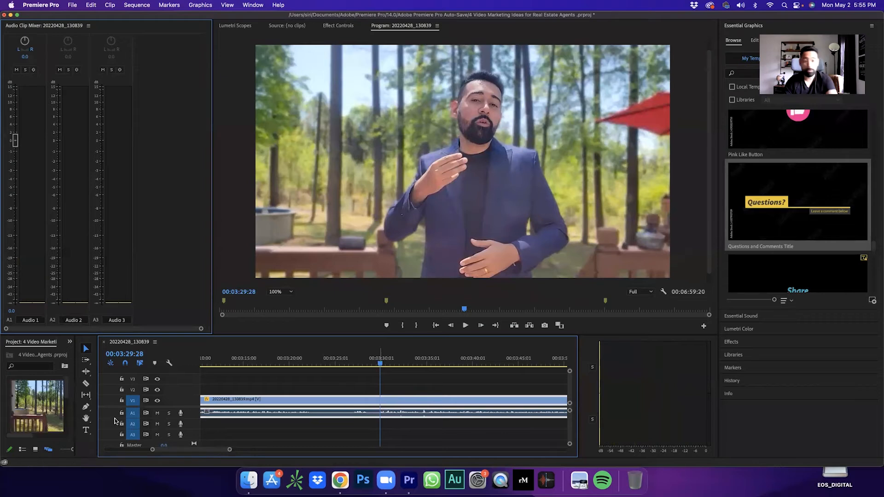
{"action": "left_click", "coordinate": [86, 384]}
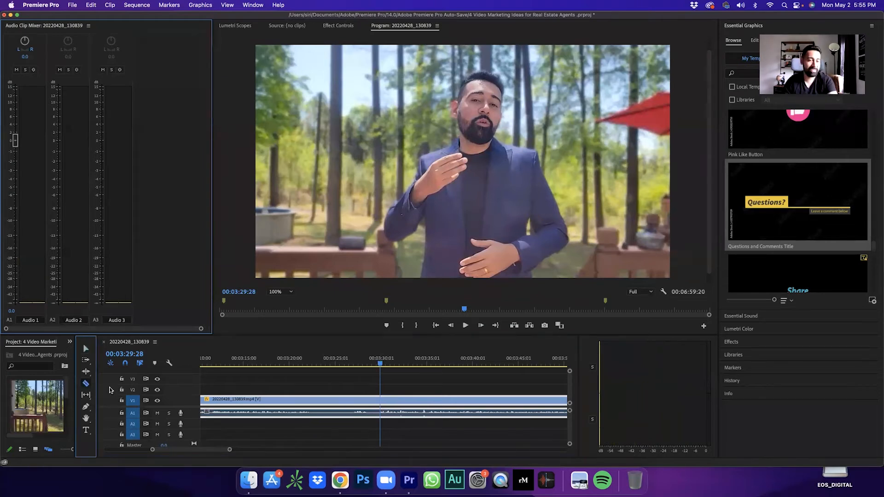
{"action": "left_click", "coordinate": [384, 404]}
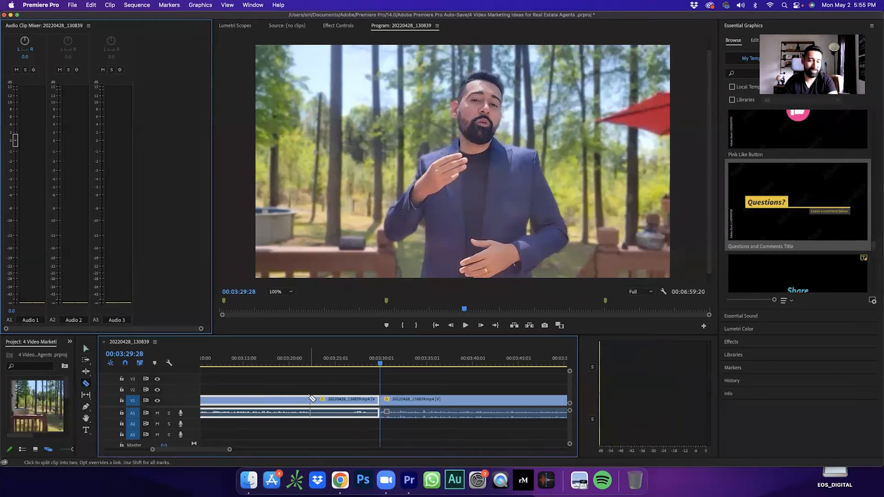
Step: Split the clip at about 00:03:22, delete the section up to the 00:03:29:28 cut, and close the gap
{"action": "left_click", "coordinate": [304, 363]}
{"action": "key", "text": "space"}
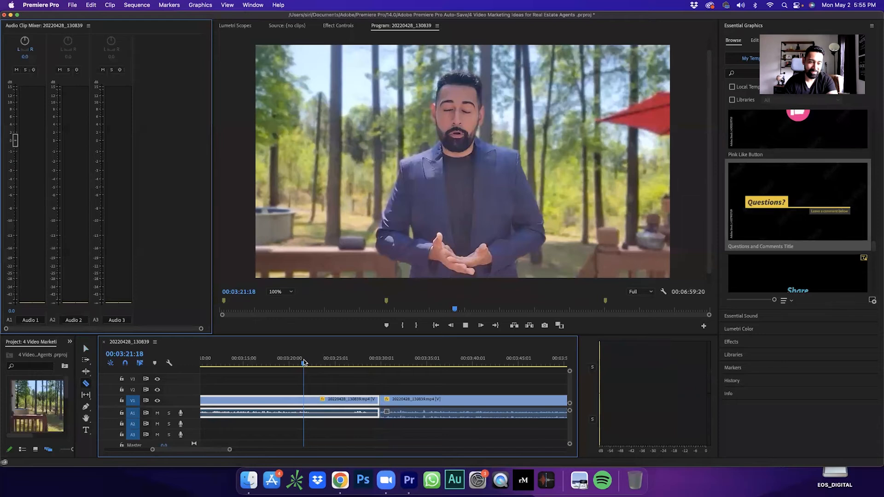
{"action": "left_click", "coordinate": [315, 404]}
{"action": "left_click", "coordinate": [86, 349]}
{"action": "left_click", "coordinate": [342, 406]}
{"action": "key", "text": "Delete"}
{"action": "key", "text": "y"}
{"action": "left_click", "coordinate": [348, 401]}
{"action": "key", "text": "Delete"}
Step: Play from 00:03:19:27 across the new join near 00:03:22 to check the transition
{"action": "left_click", "coordinate": [289, 362]}
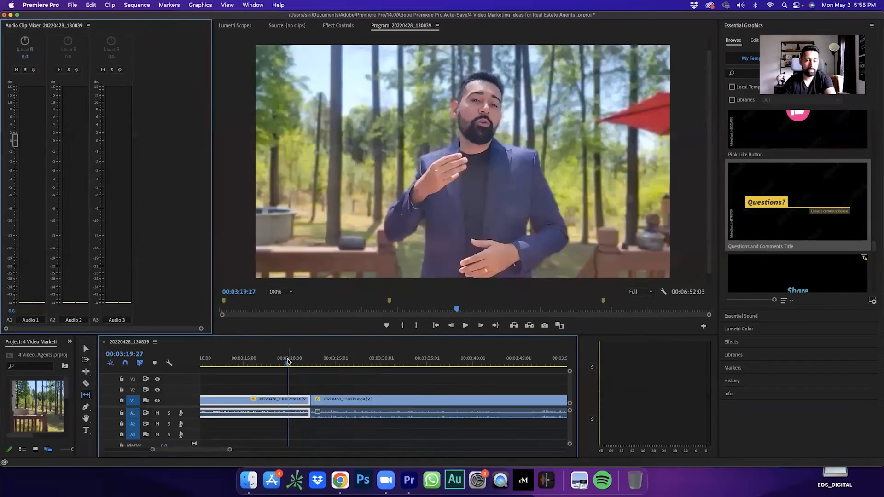
{"action": "key", "text": "space"}
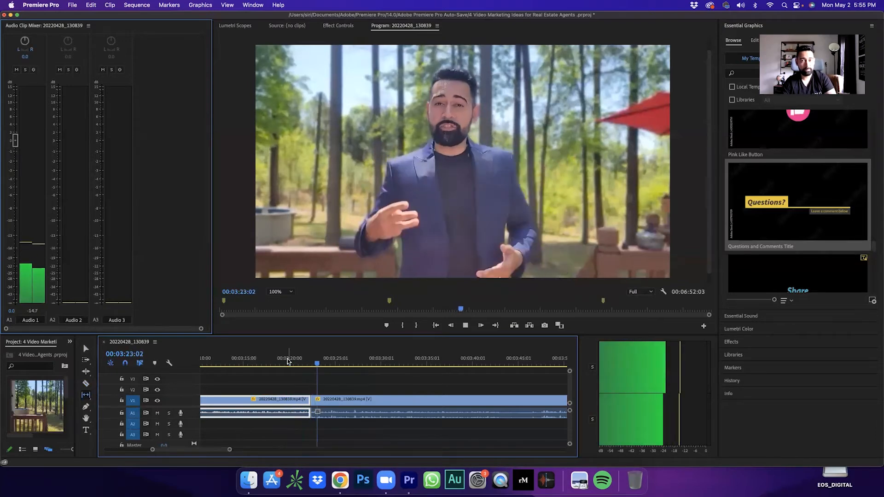
{"action": "left_click", "coordinate": [397, 412]}
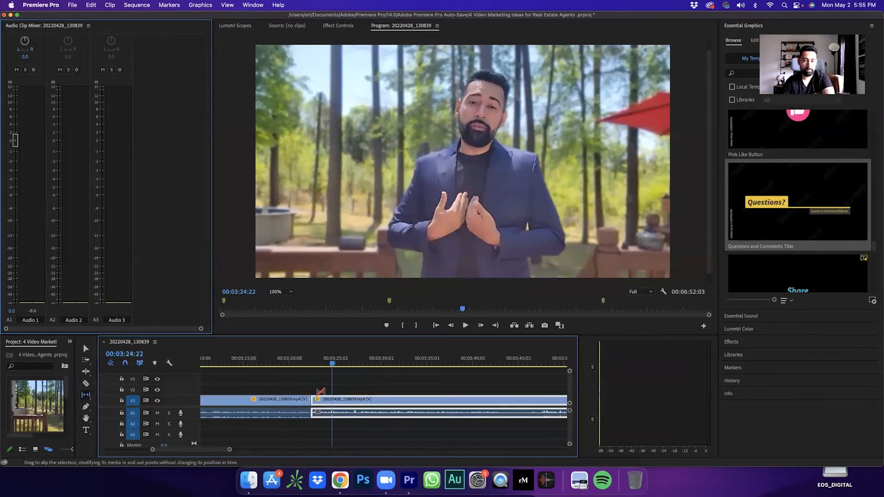
Step: Trim two frames off the start of the clip after the 00:03:22 join and close the gap
{"action": "left_click_drag", "start_coordinate": [229, 450], "coordinate": [184, 450]}
{"action": "scroll", "coordinate": [254, 420], "scroll_direction": "left", "scroll_amount": 9}
{"action": "scroll", "coordinate": [254, 420], "scroll_direction": "left", "scroll_amount": 3}
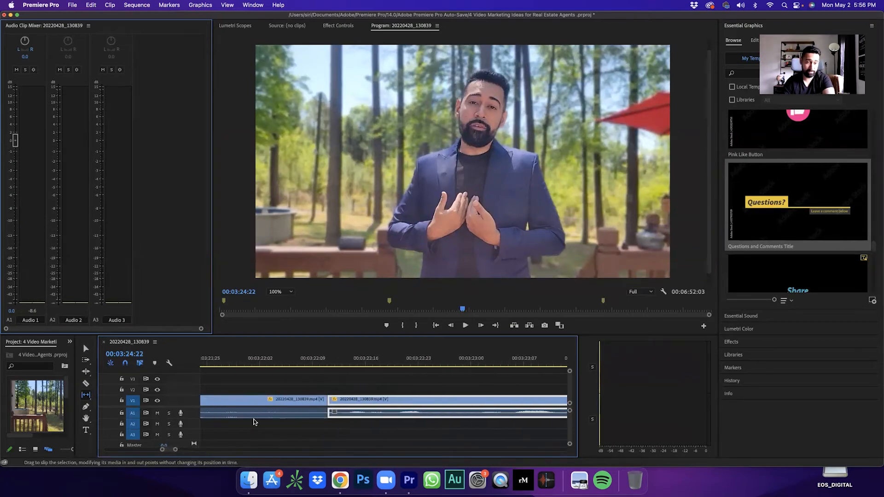
{"action": "left_click", "coordinate": [85, 384]}
{"action": "left_click", "coordinate": [86, 348]}
{"action": "left_click_drag", "start_coordinate": [330, 401], "coordinate": [343, 399]}
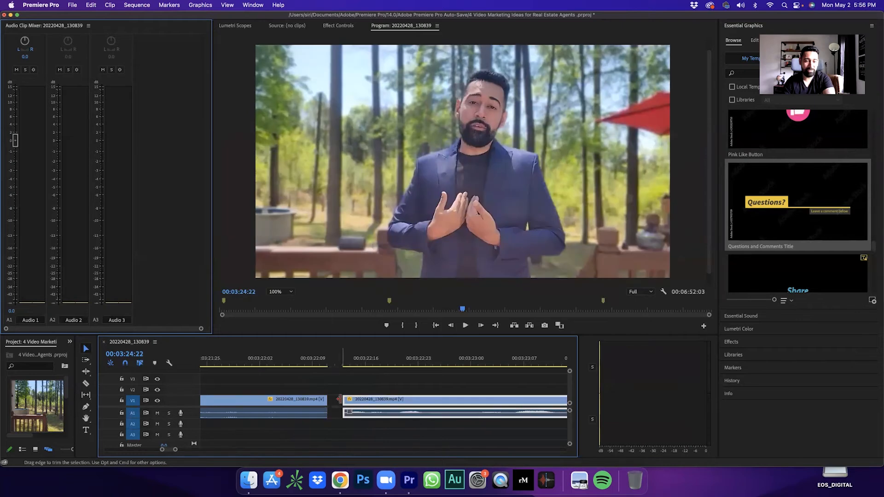
{"action": "left_click", "coordinate": [85, 394]}
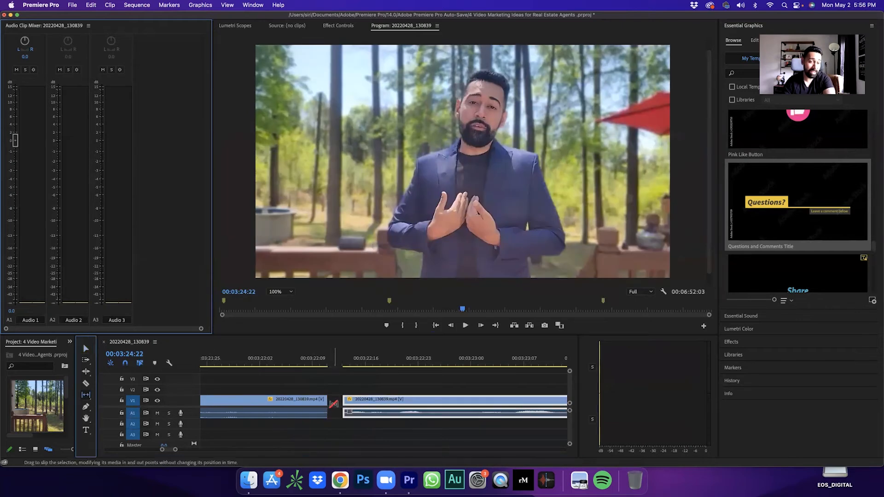
{"action": "left_click", "coordinate": [334, 401]}
{"action": "key", "text": "Delete"}
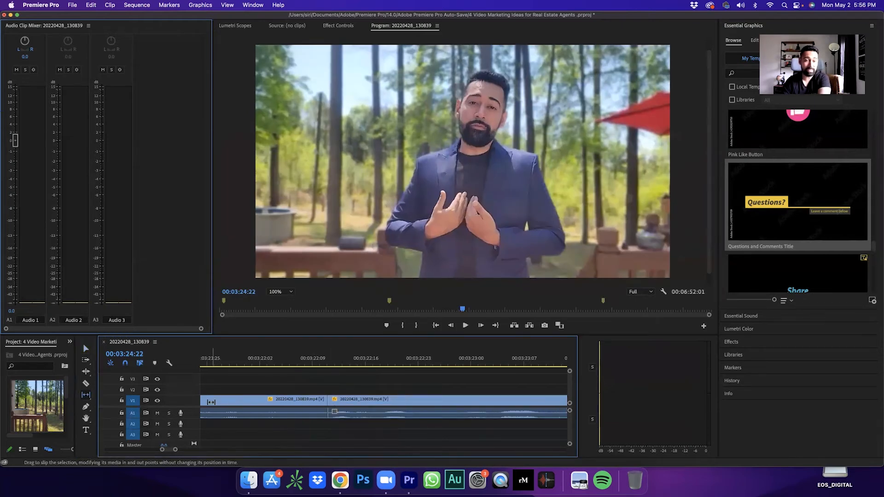
Step: Trim five frames off the end of the clip before the 00:03:22 join and close the gap
{"action": "left_click", "coordinate": [85, 349]}
{"action": "left_click_drag", "start_coordinate": [312, 399], "coordinate": [290, 400]}
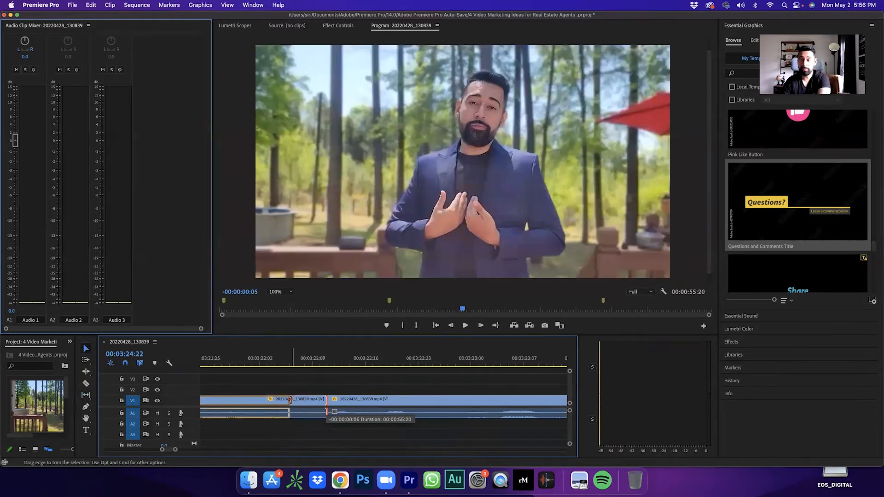
{"action": "left_click", "coordinate": [86, 395]}
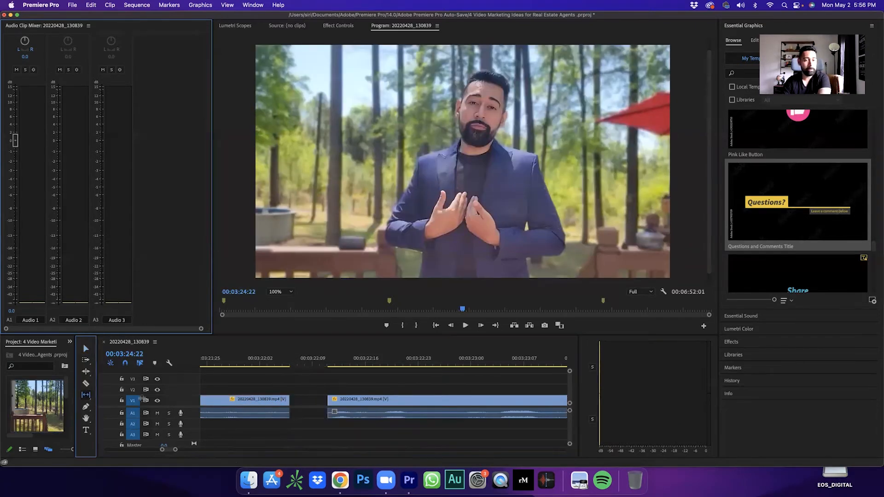
{"action": "left_click", "coordinate": [297, 400]}
{"action": "key", "text": "BackSpace"}
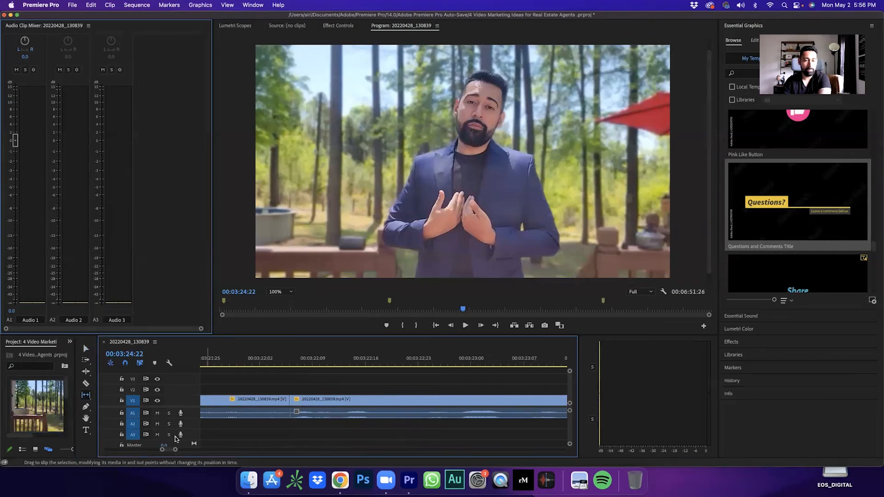
Step: Play from about 00:03:20:25 across the join near 00:03:22 to check the transition
{"action": "left_click_drag", "start_coordinate": [175, 450], "coordinate": [208, 450]}
{"action": "scroll", "coordinate": [260, 420], "scroll_direction": "right", "scroll_amount": 20}
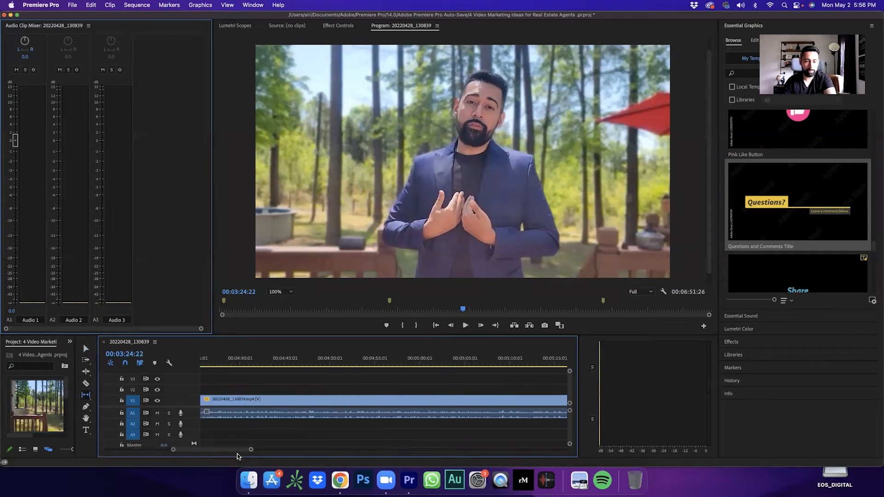
{"action": "left_click_drag", "start_coordinate": [252, 452], "coordinate": [273, 447]}
{"action": "left_click", "coordinate": [370, 363]}
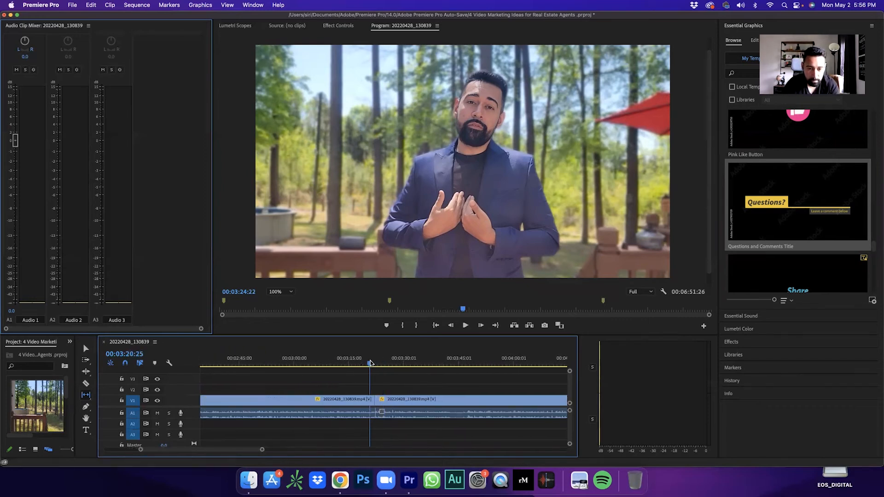
{"action": "key", "text": "space"}
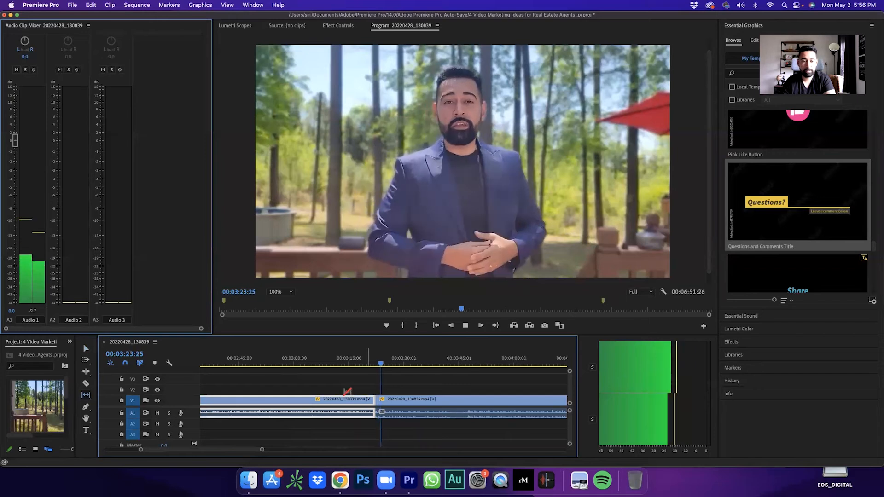
{"action": "key", "text": "space"}
{"action": "left_click_drag", "start_coordinate": [260, 450], "coordinate": [219, 449]}
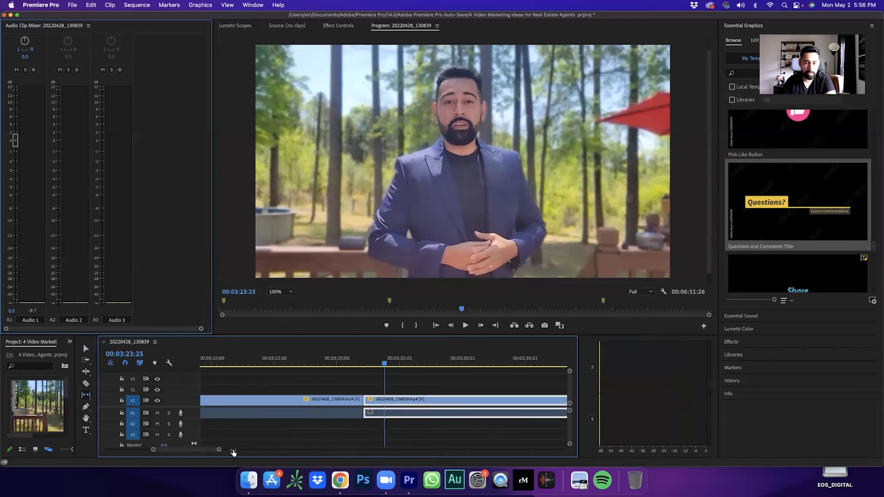
{"action": "left_click", "coordinate": [346, 364]}
{"action": "key", "text": "space"}
{"action": "key", "text": "space"}
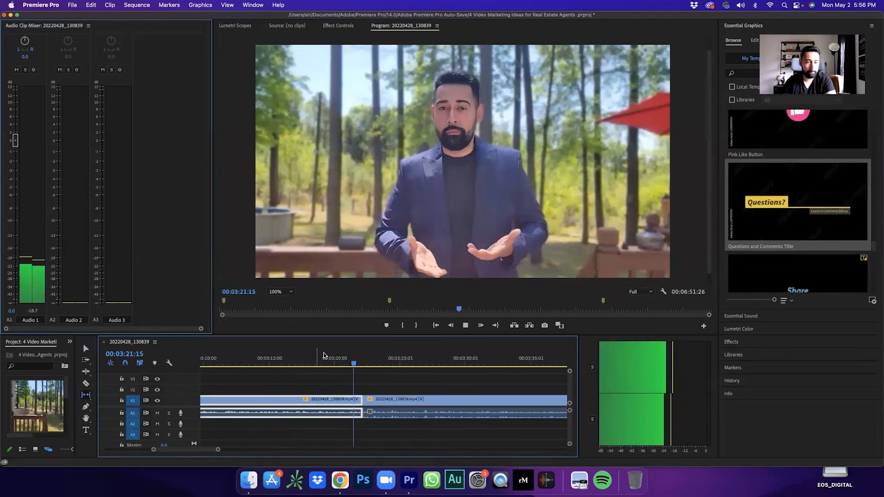
Step: Split the clip before the 00:03:22 join at 00:03:20:29
{"action": "left_click", "coordinate": [347, 362]}
{"action": "left_click", "coordinate": [86, 383]}
{"action": "left_click", "coordinate": [348, 406]}
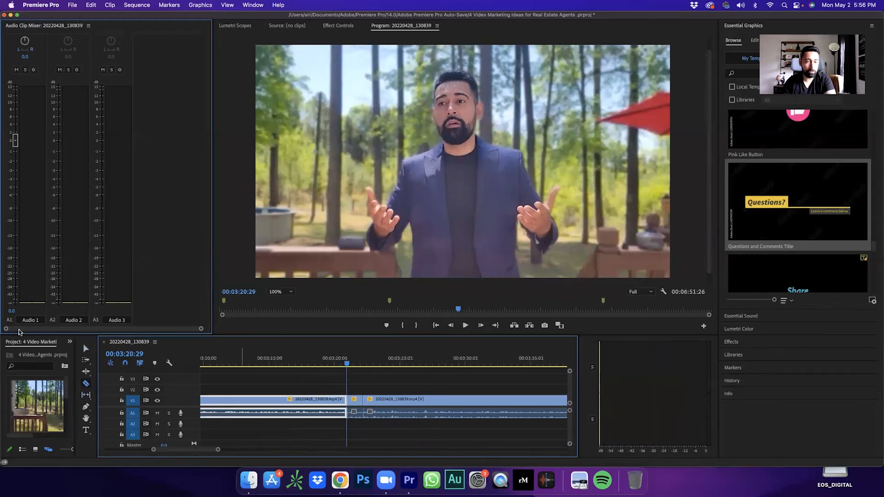
Step: Scale up the short clip between 00:03:20:29 and the 00:03:22 join and reposition it for a slightly tighter framing
{"action": "left_click", "coordinate": [86, 348]}
{"action": "key", "text": "space"}
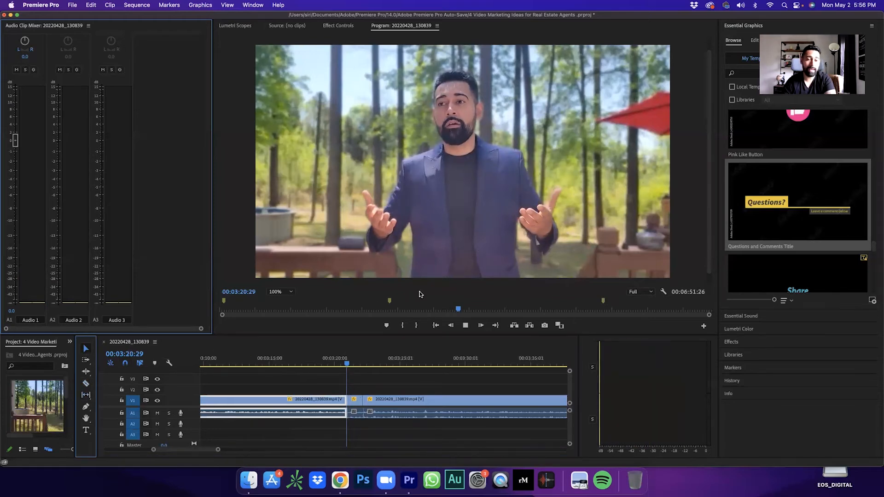
{"action": "left_click", "coordinate": [490, 142]}
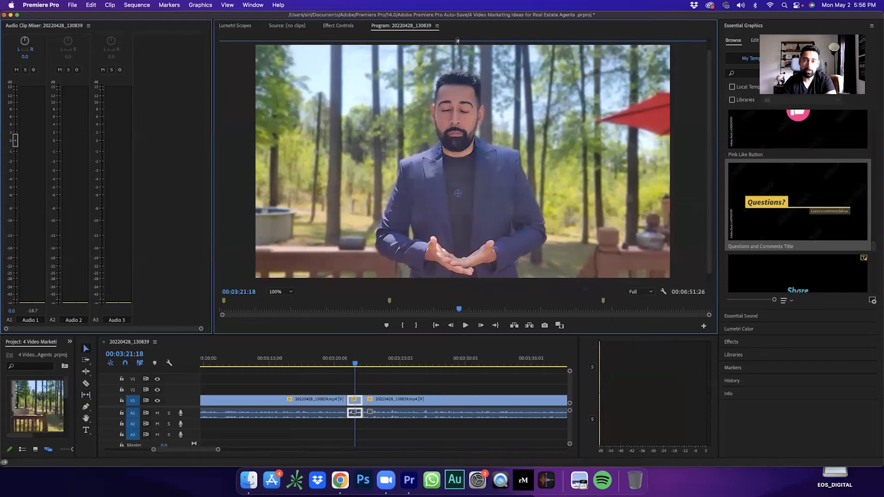
{"action": "left_click_drag", "start_coordinate": [457, 41], "coordinate": [474, 7]}
{"action": "left_click_drag", "start_coordinate": [495, 99], "coordinate": [497, 113]}
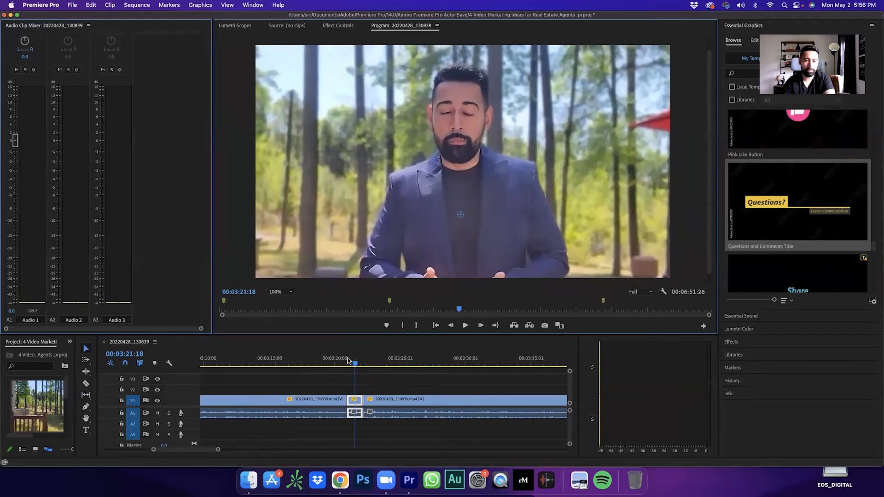
Step: Play from about 00:03:20 through the enlarged short clip to check the framing change
{"action": "left_click", "coordinate": [336, 364]}
{"action": "key", "text": "space"}
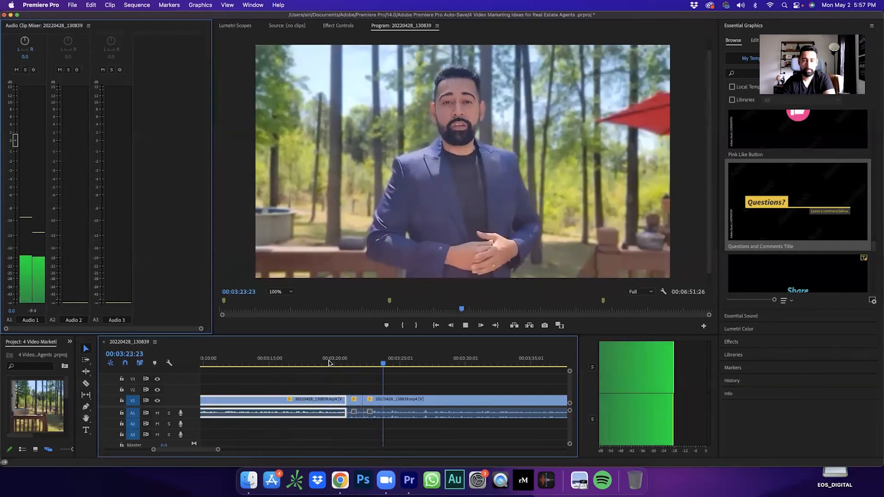
{"action": "key", "text": "space"}
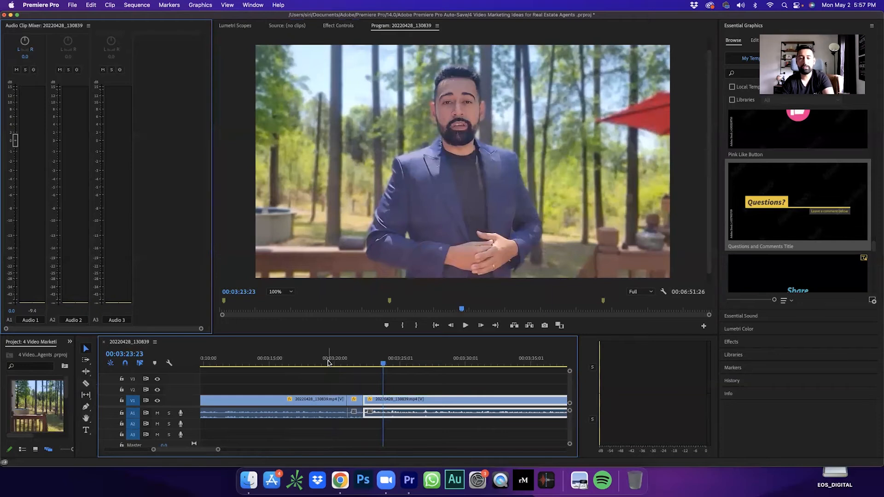
Step: Split the clip after the 00:03:22 join at about 00:03:26:14 and again at 00:03:27:14
{"action": "key", "text": "space"}
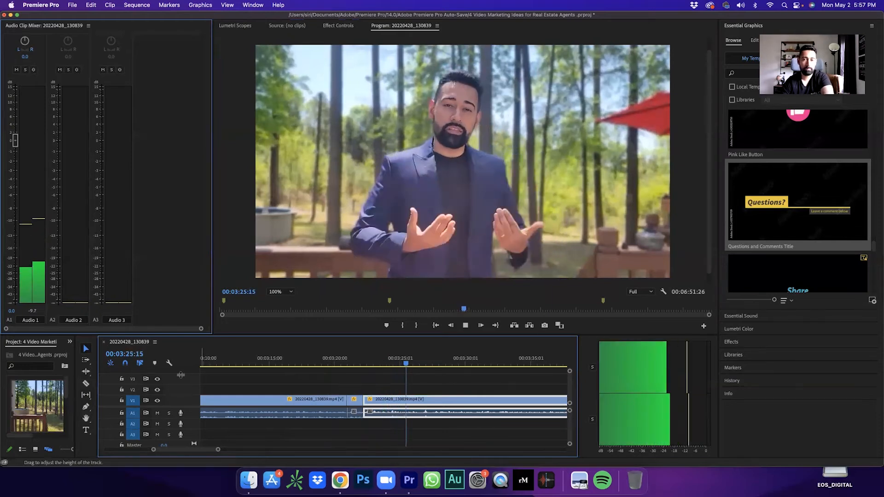
{"action": "key", "text": "space"}
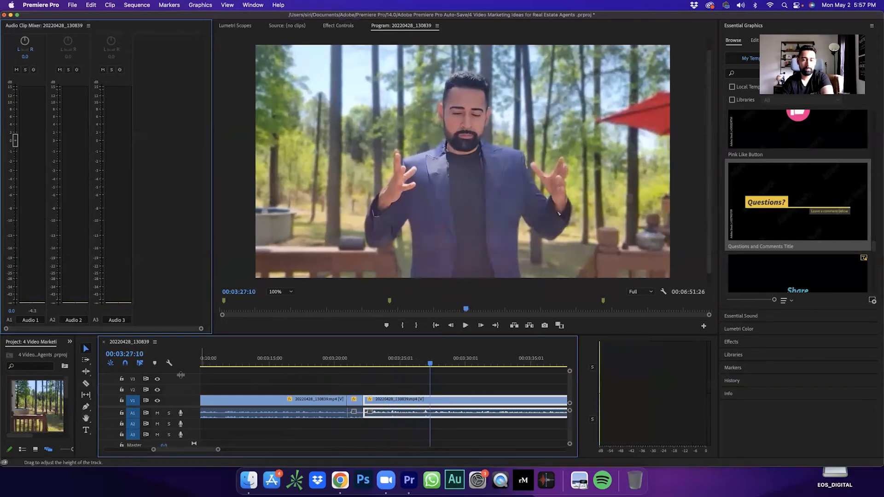
{"action": "key", "text": "c"}
{"action": "left_click", "coordinate": [421, 364]}
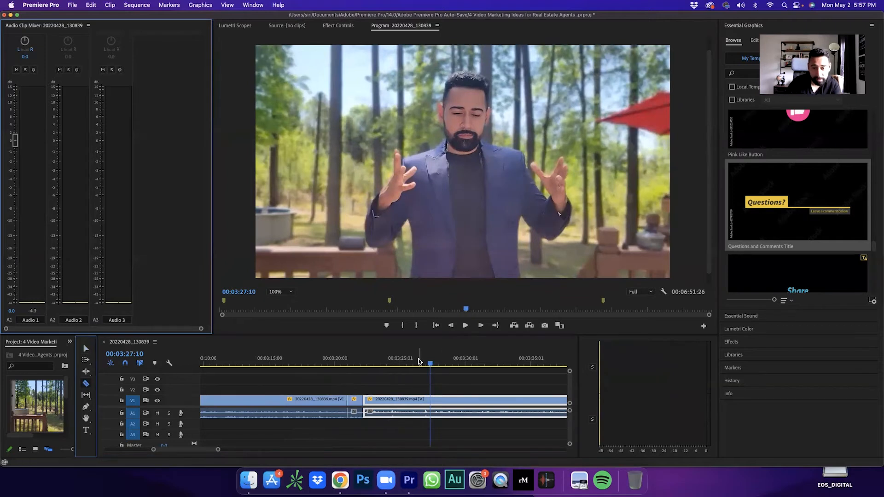
{"action": "key", "text": "Left"}
{"action": "key", "text": "Left"}
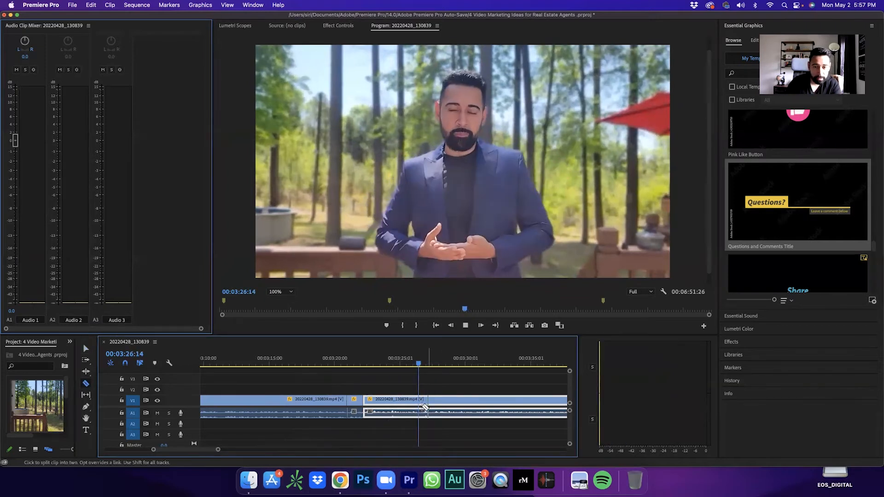
{"action": "left_click", "coordinate": [423, 404]}
{"action": "key", "text": "space"}
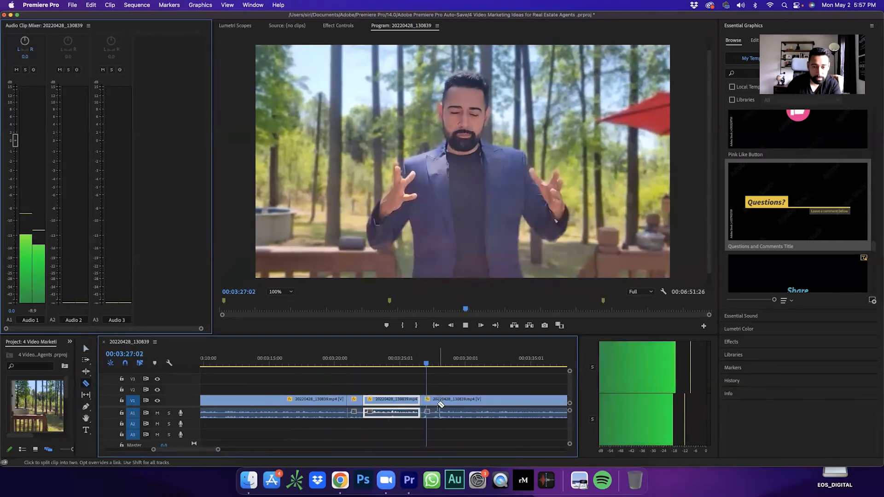
{"action": "left_click", "coordinate": [432, 402]}
Step: Delete the short section between the 00:03:26:14 and 00:03:27:14 cuts and close the gap
{"action": "left_click", "coordinate": [85, 348]}
{"action": "left_click", "coordinate": [426, 405]}
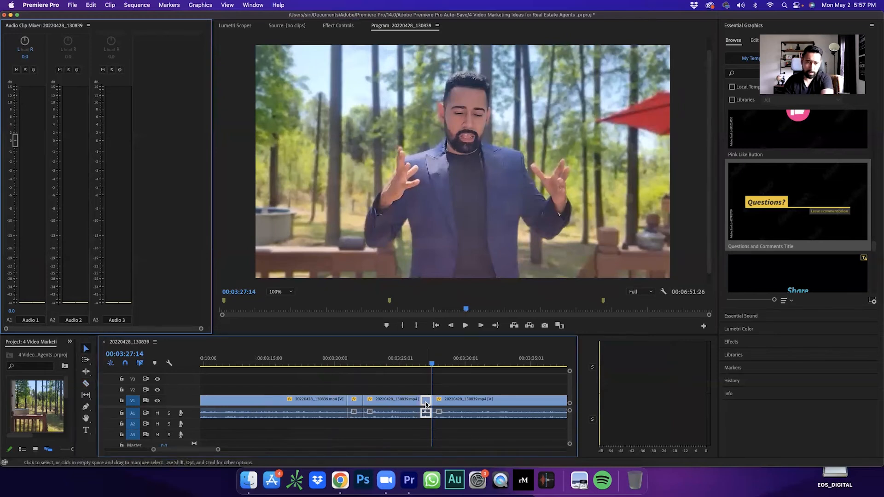
{"action": "key", "text": "Delete"}
{"action": "key", "text": "y"}
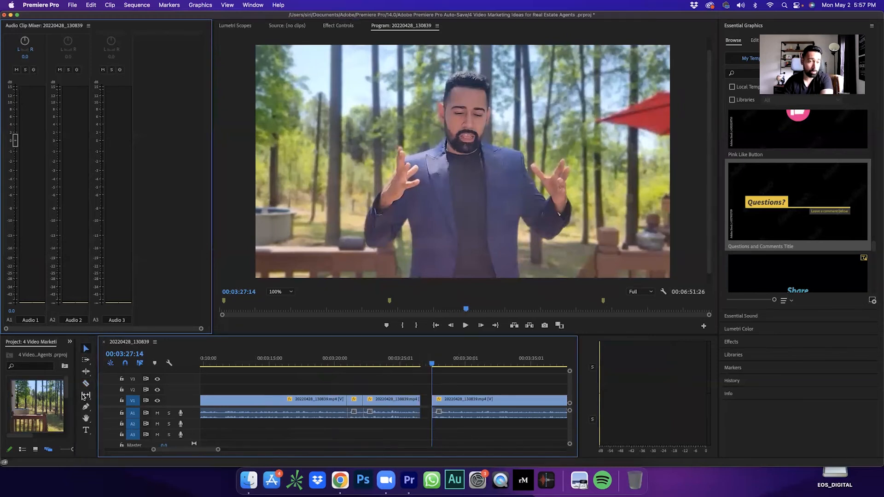
{"action": "left_click", "coordinate": [425, 401]}
{"action": "key", "text": "Delete"}
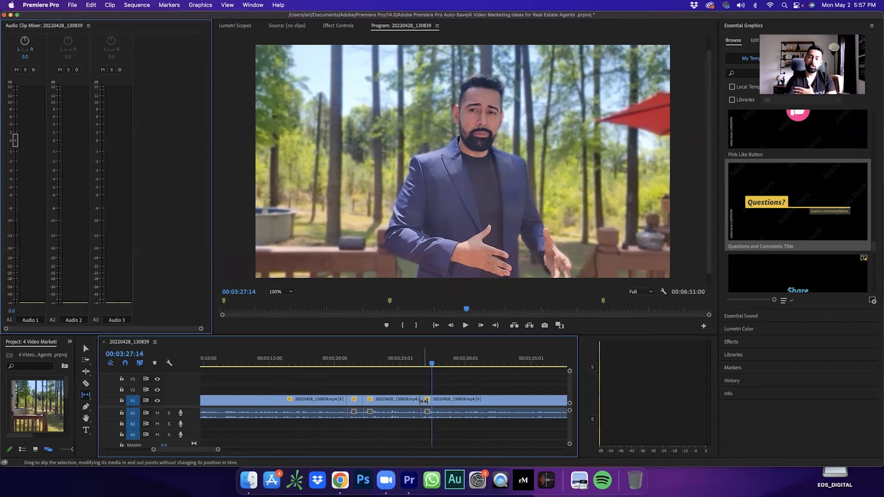
Step: Add the desktop music file Anthem - The Grand Affair.mp3 to audio track A2 beneath the beginning of the video
{"action": "left_click_drag", "start_coordinate": [218, 449], "coordinate": [300, 450]}
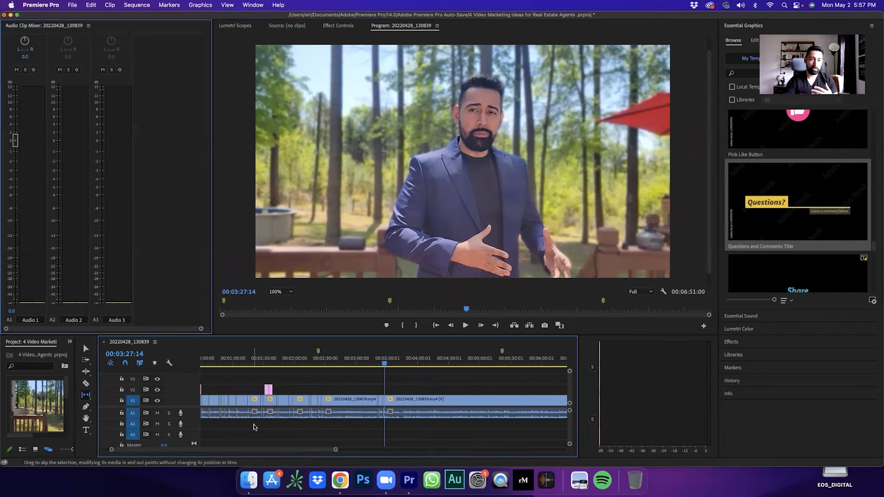
{"action": "scroll", "coordinate": [256, 429], "scroll_direction": "left", "scroll_amount": 2}
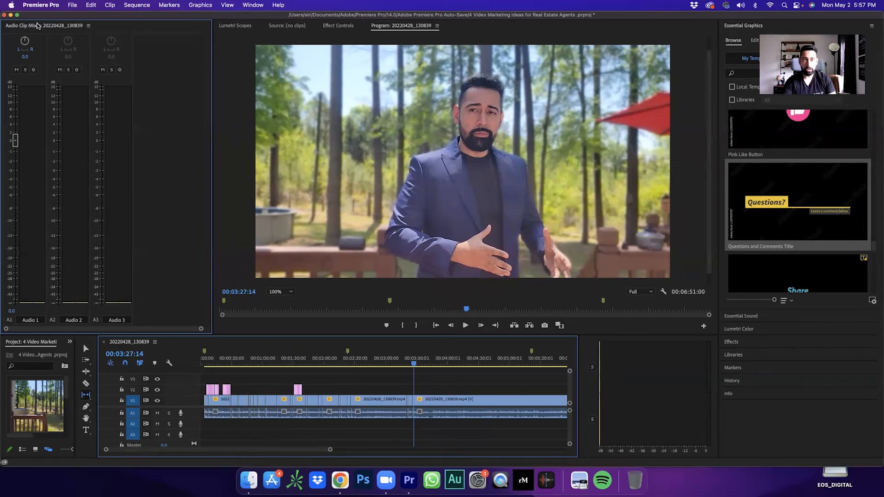
{"action": "left_click_drag", "start_coordinate": [247, 19], "coordinate": [74, 42]}
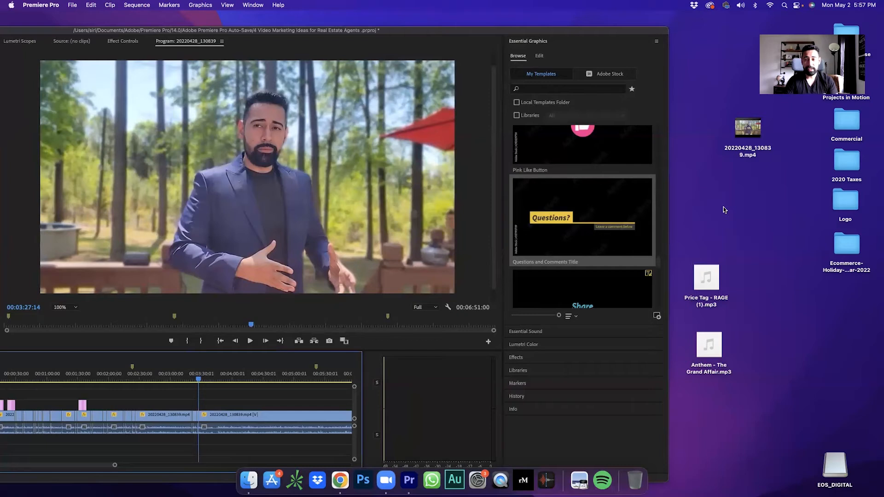
{"action": "left_click", "coordinate": [718, 284]}
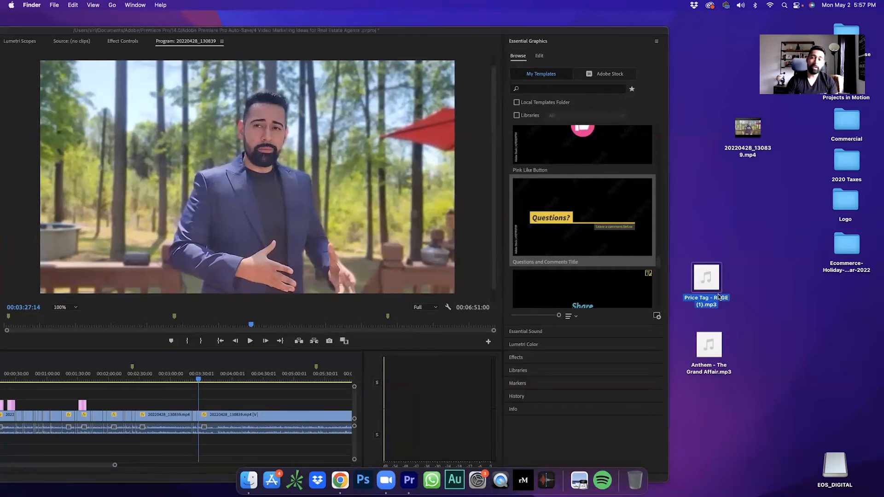
{"action": "mouse_move", "coordinate": [710, 346]}
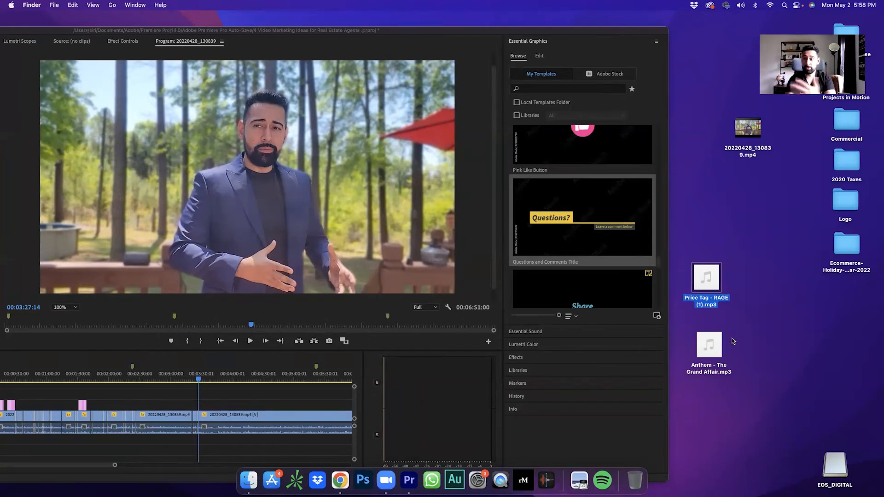
{"action": "left_click_drag", "start_coordinate": [502, 34], "coordinate": [529, 19]}
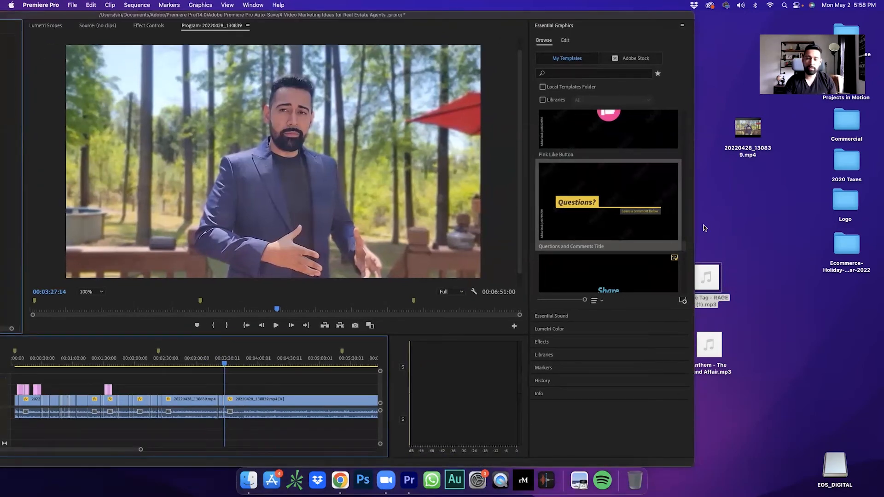
{"action": "left_click", "coordinate": [712, 356]}
{"action": "left_click_drag", "start_coordinate": [704, 360], "coordinate": [17, 428]}
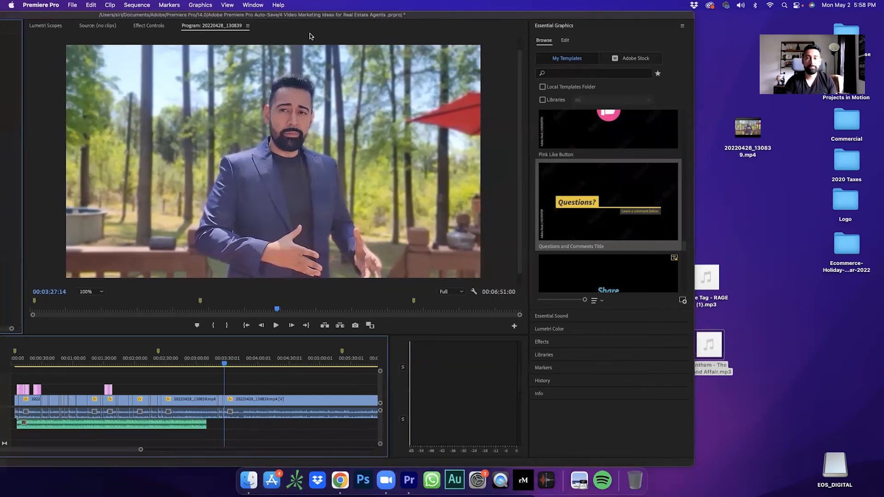
{"action": "left_click_drag", "start_coordinate": [193, 19], "coordinate": [368, 25]}
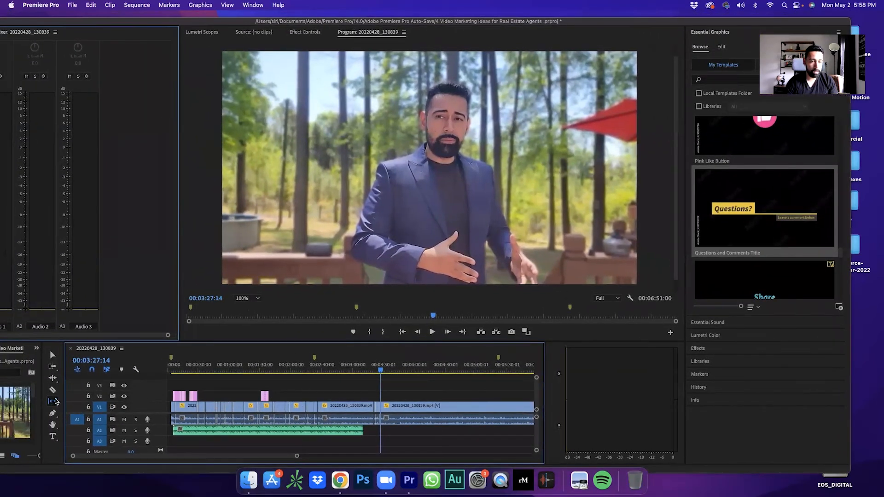
Step: Close the empty gap at the start of the sequence and align the music clip on A2 with the sequence start
{"action": "left_click", "coordinate": [169, 405]}
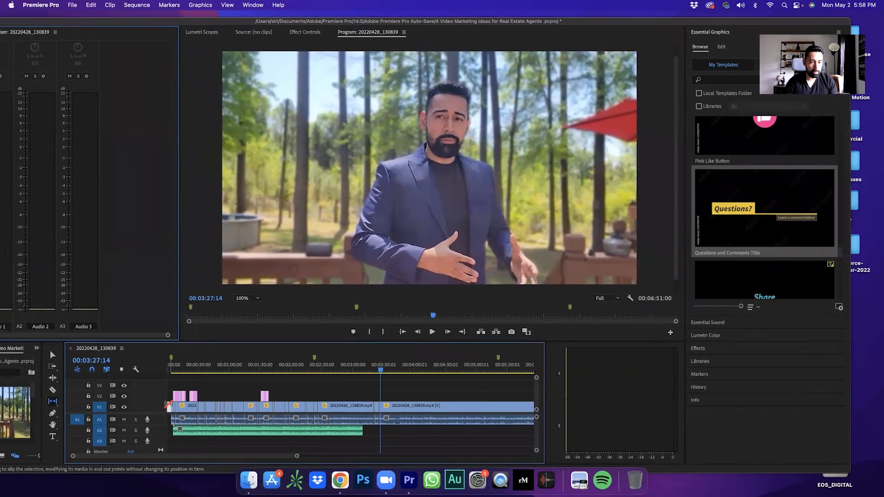
{"action": "key", "text": "Delete"}
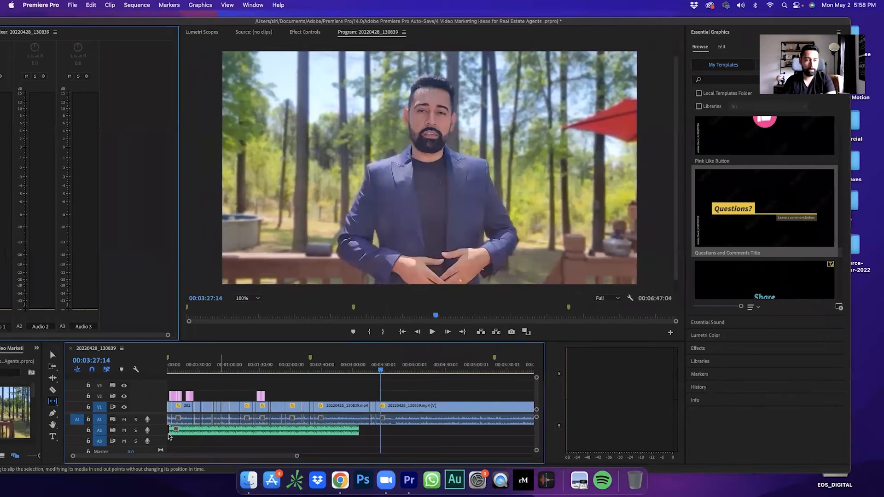
{"action": "left_click", "coordinate": [53, 355]}
{"action": "left_click_drag", "start_coordinate": [253, 432], "coordinate": [230, 436]}
Step: Play the first two seconds of the sequence to hear the music against the voice
{"action": "key", "text": "Home"}
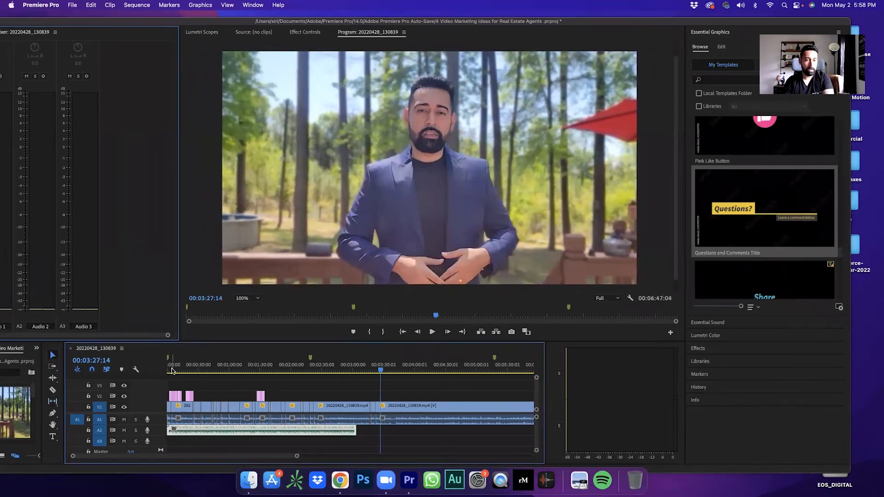
{"action": "key", "text": "space"}
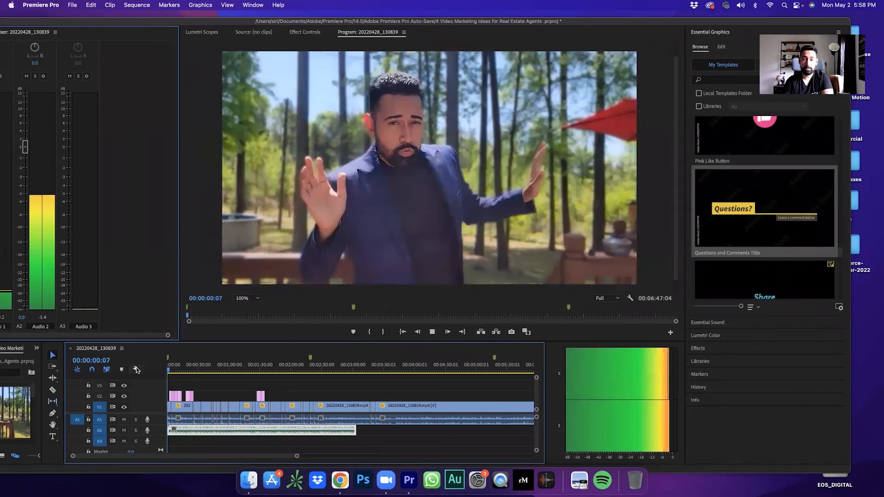
{"action": "key", "text": "space"}
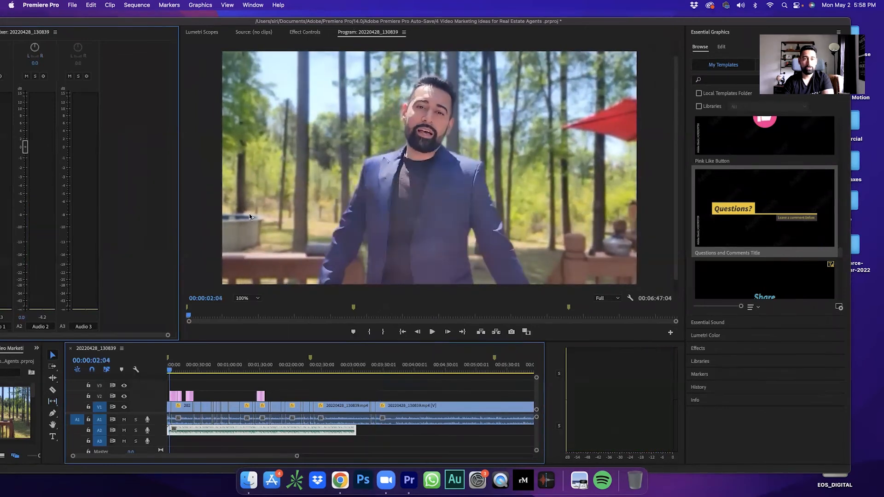
Step: Lower the music level on Audio 2 to -29.7 dB and play from the sequence start to check the balance
{"action": "left_click_drag", "start_coordinate": [100, 20], "coordinate": [143, 16]}
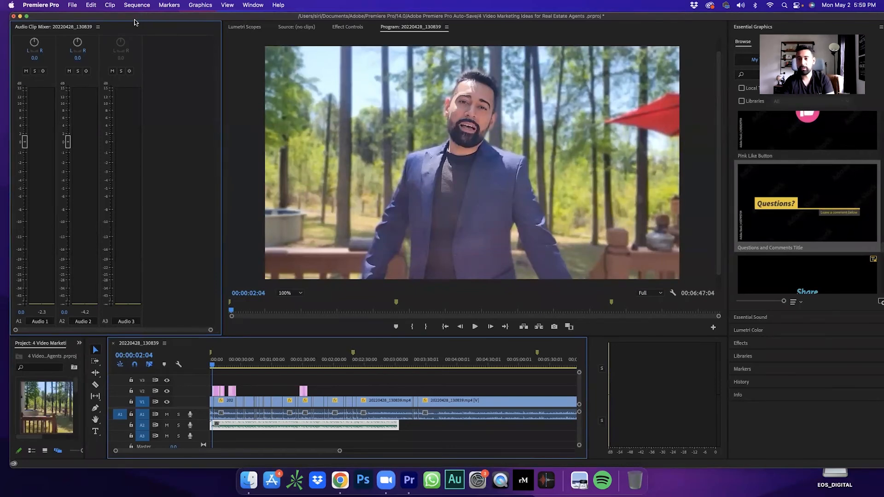
{"action": "left_click_drag", "start_coordinate": [68, 142], "coordinate": [74, 282]}
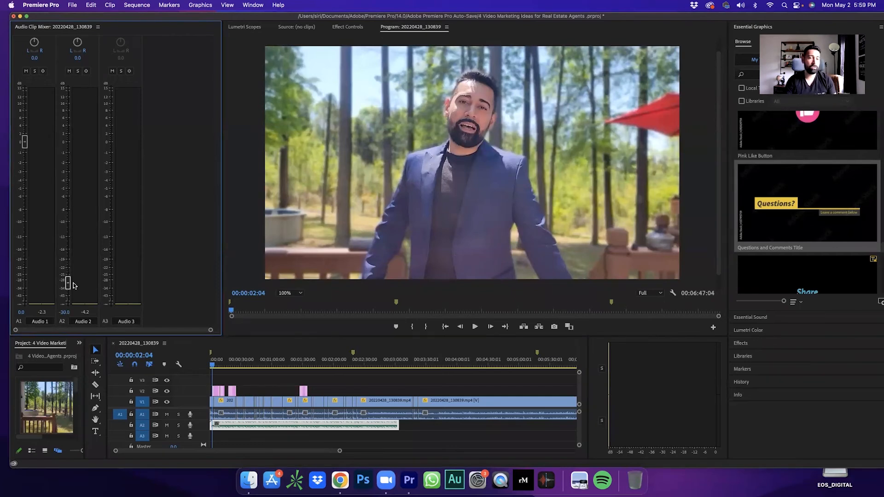
{"action": "left_click_drag", "start_coordinate": [74, 286], "coordinate": [73, 285]}
{"action": "left_click_drag", "start_coordinate": [212, 360], "coordinate": [166, 367]}
{"action": "key", "text": "space"}
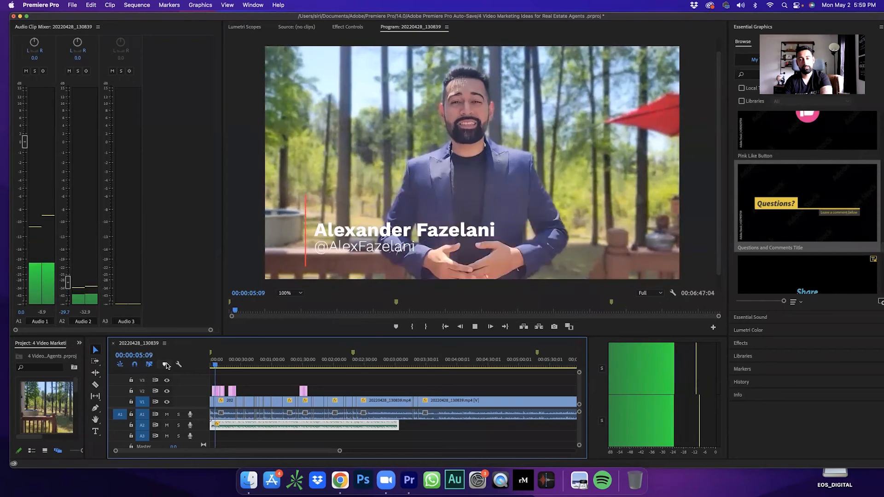
Step: Play the opening of the sequence in stretches up to about 27 seconds to check the music level, title and zooms
{"action": "key", "text": "space"}
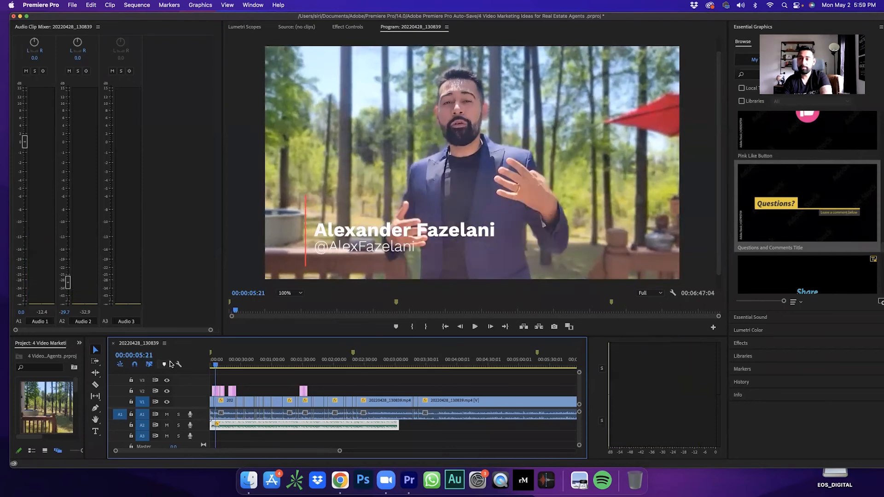
{"action": "key", "text": "space"}
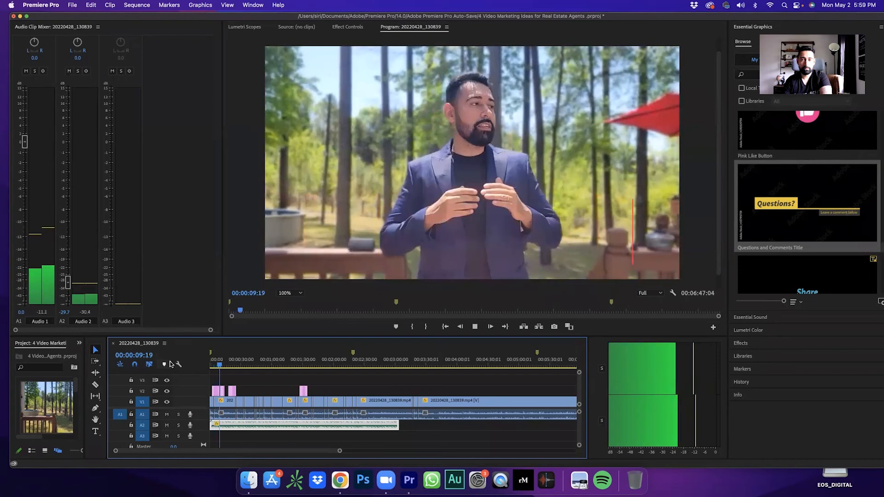
{"action": "key", "text": "space"}
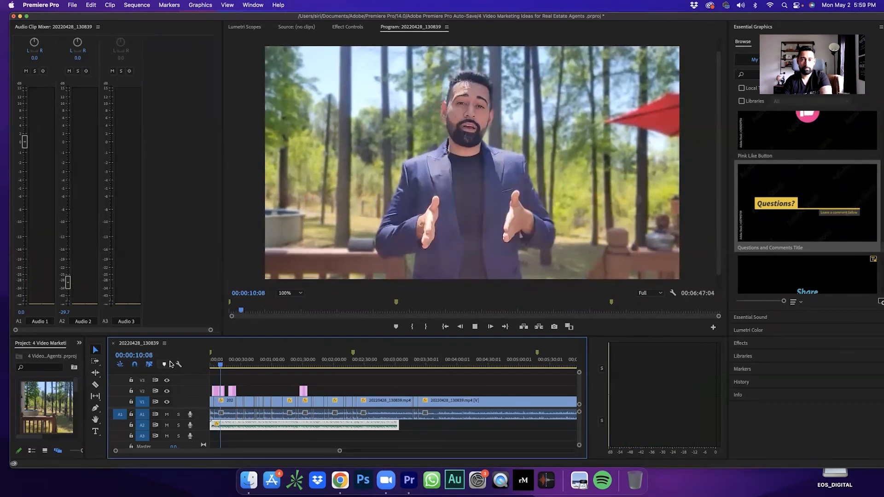
{"action": "key", "text": "space"}
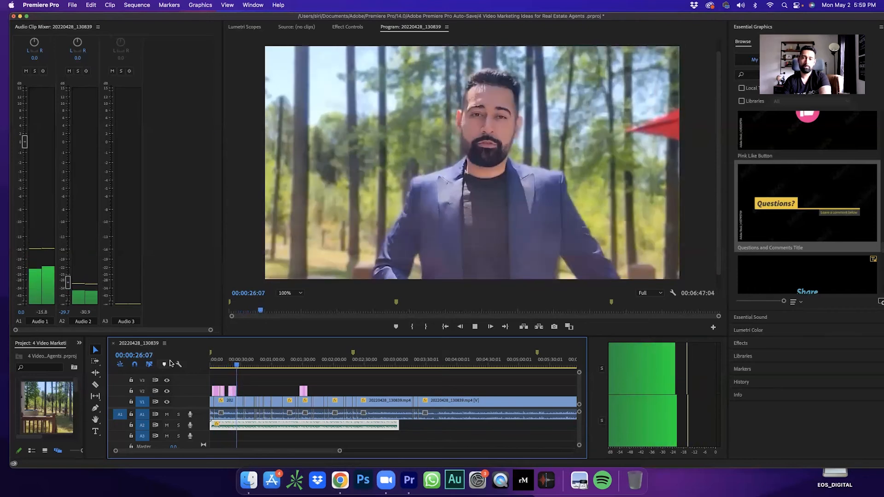
{"action": "key", "text": "space"}
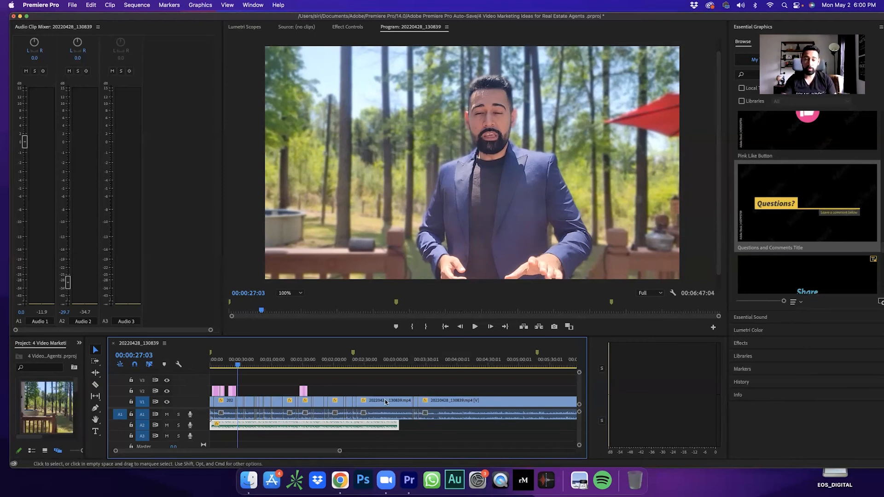
Step: Play a few seconds of the sequence from the marker at about 2:20 to review the middle section
{"action": "left_click", "coordinate": [354, 365]}
{"action": "key", "text": "space"}
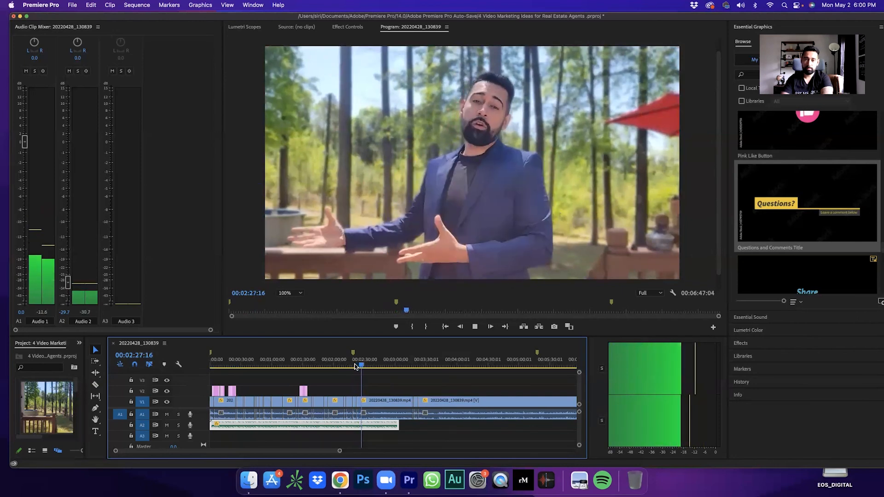
{"action": "key", "text": "space"}
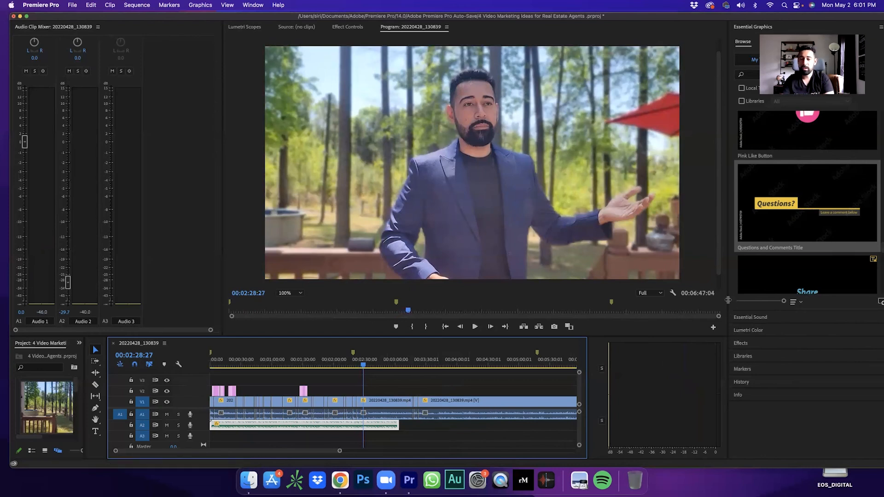
Step: Add the Social Media Subscribe Button graphics template to track V2 at about 2:42 in the sequence
{"action": "scroll", "coordinate": [768, 291], "scroll_direction": "up", "scroll_amount": 2}
{"action": "scroll", "coordinate": [768, 291], "scroll_direction": "down", "scroll_amount": 10}
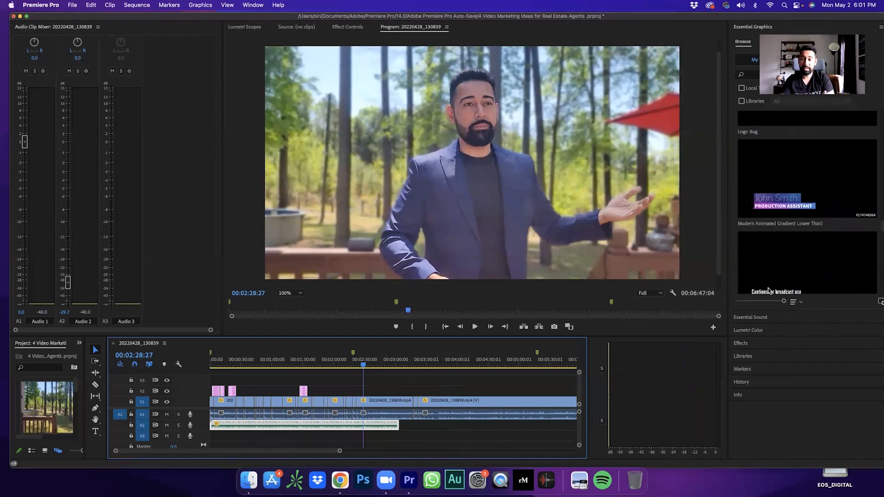
{"action": "scroll", "coordinate": [768, 290], "scroll_direction": "down", "scroll_amount": 5}
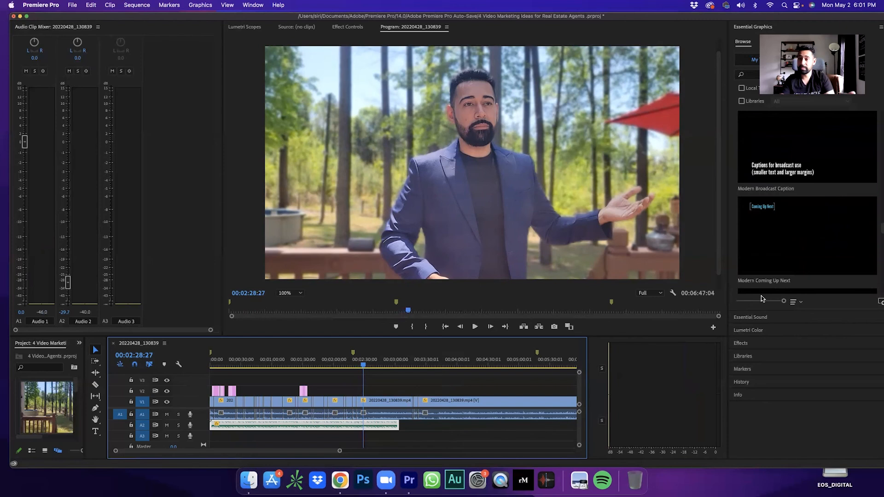
{"action": "scroll", "coordinate": [782, 274], "scroll_direction": "down", "scroll_amount": 10}
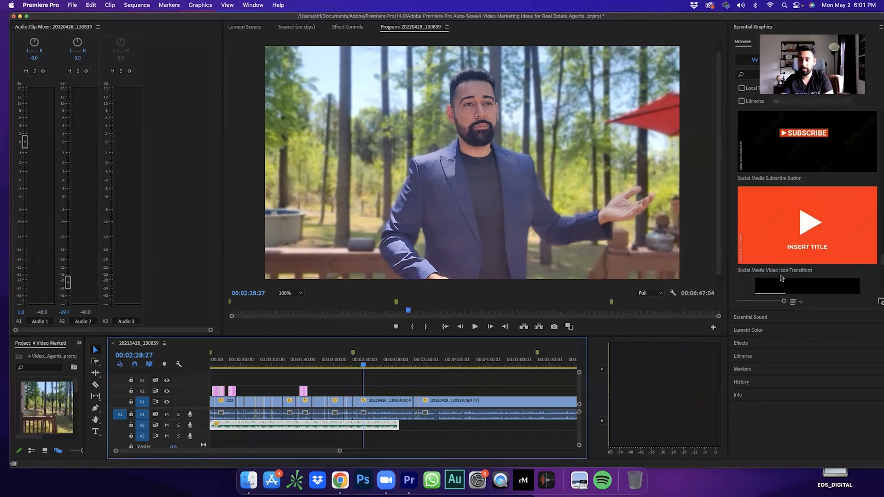
{"action": "scroll", "coordinate": [780, 278], "scroll_direction": "down", "scroll_amount": 1}
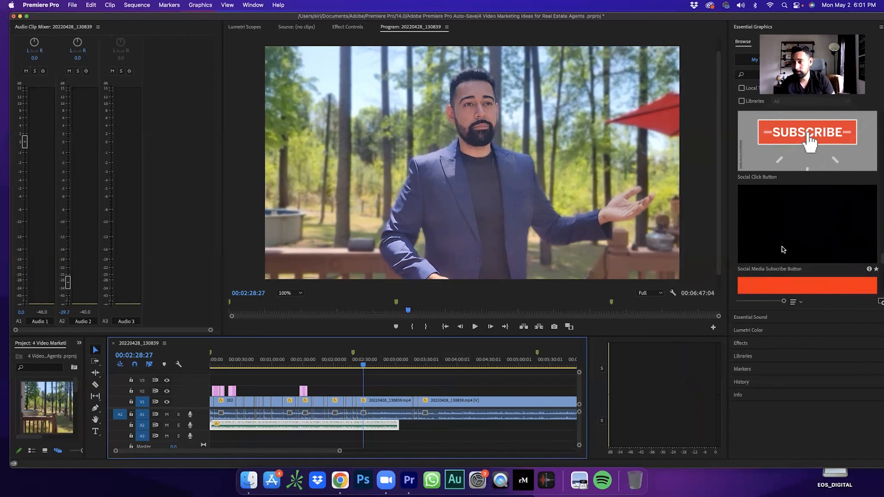
{"action": "left_click_drag", "start_coordinate": [782, 249], "coordinate": [380, 391]}
Step: Play the sequence from 00:02:38:27 through the subscribe button graphic to preview its animation
{"action": "left_click", "coordinate": [373, 364]}
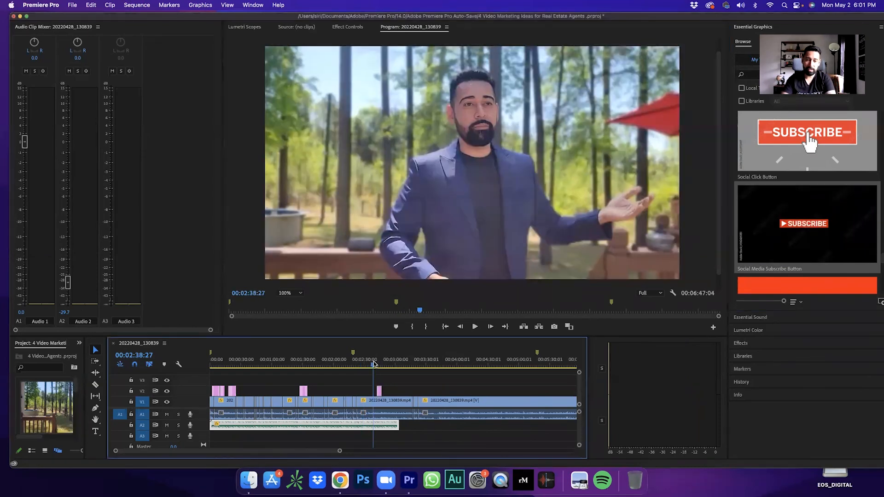
{"action": "key", "text": "space"}
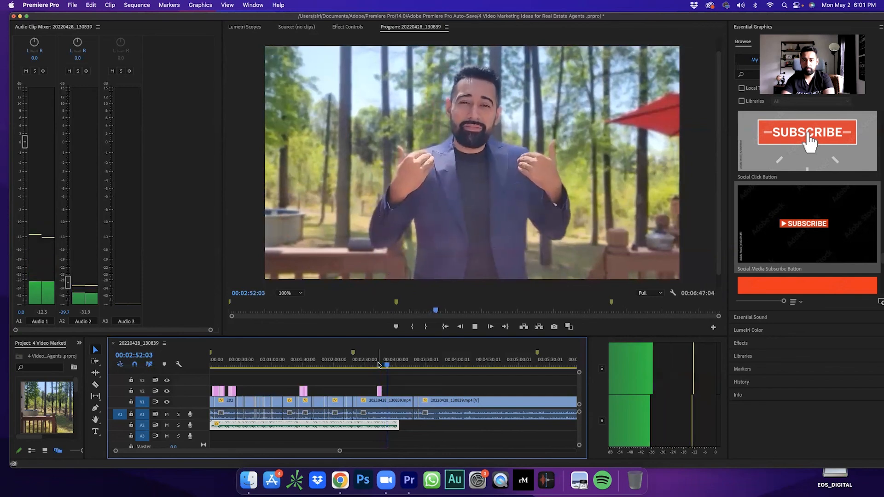
{"action": "key", "text": "space"}
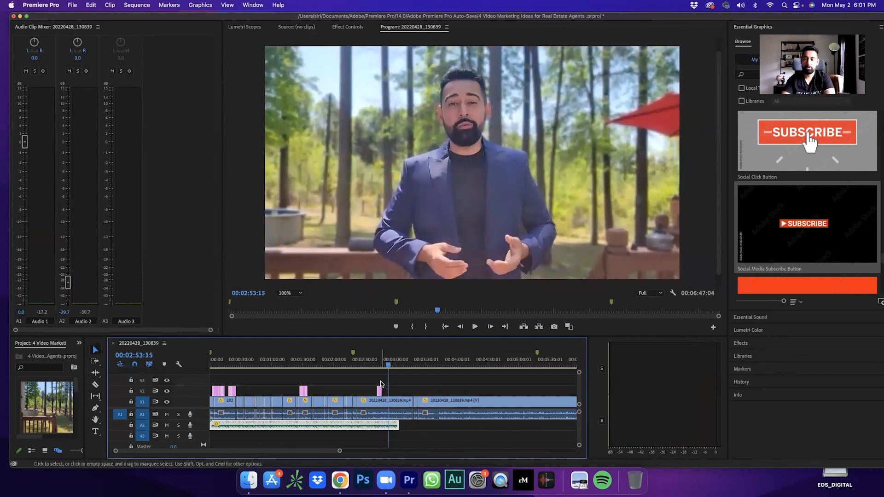